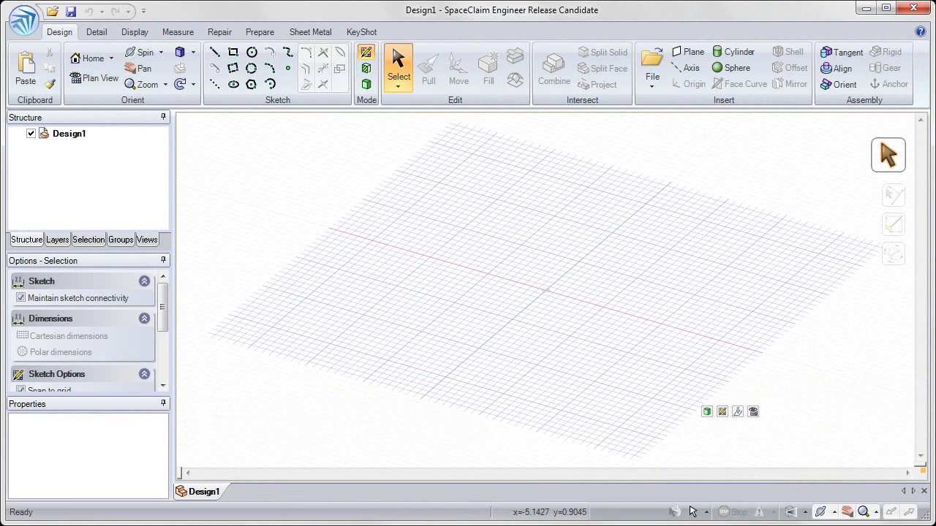
Open the Pull_Basics part from the Desktop folder
{"action": "left_click", "coordinate": [52, 12]}
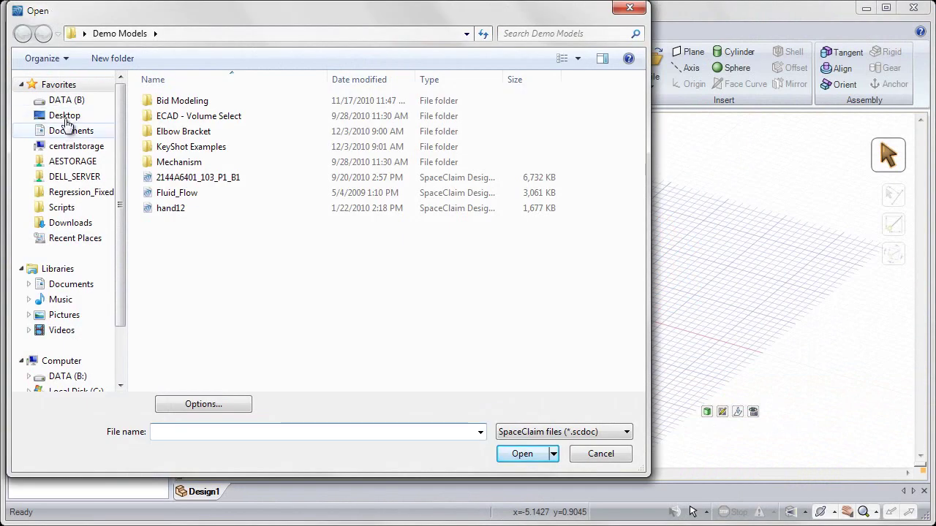
{"action": "left_click", "coordinate": [65, 115]}
{"action": "double_click", "coordinate": [338, 306]}
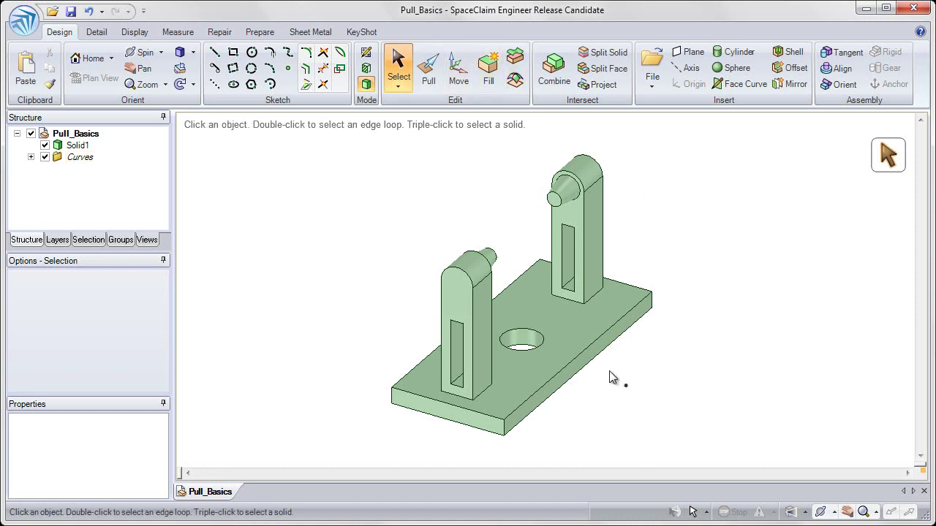
Zoom in closely on the base plate and its hole with the Pull tool active
{"action": "middle_click_drag", "start_coordinate": [629, 389], "coordinate": [643, 490], "text": "ctrl"}
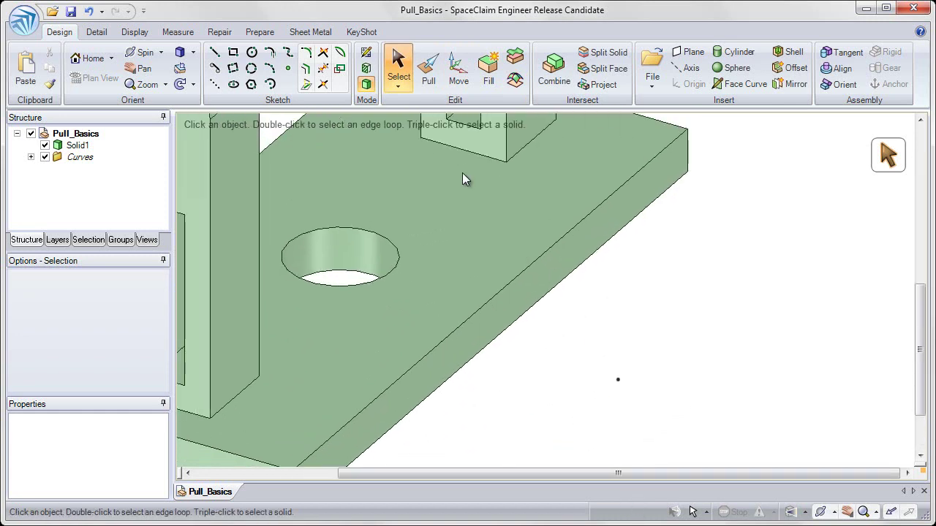
{"action": "left_click", "coordinate": [430, 65]}
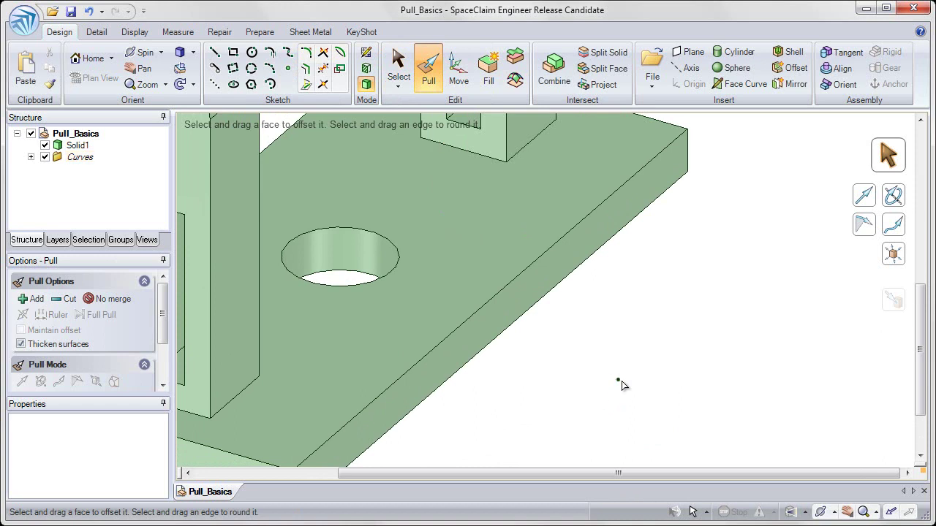
Pull the lone curve point beside the plate upward into a short vertical line
{"action": "left_click", "coordinate": [618, 381]}
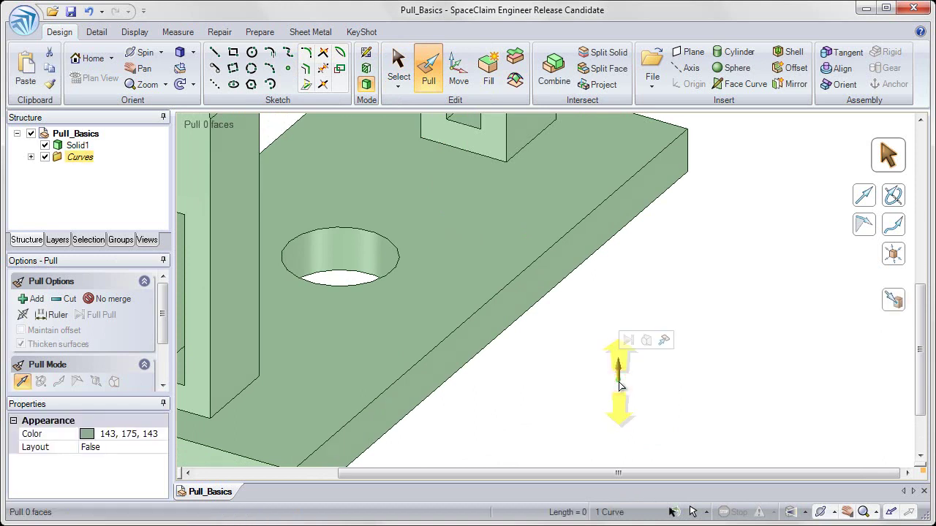
{"action": "left_click_drag", "start_coordinate": [618, 384], "coordinate": [698, 395]}
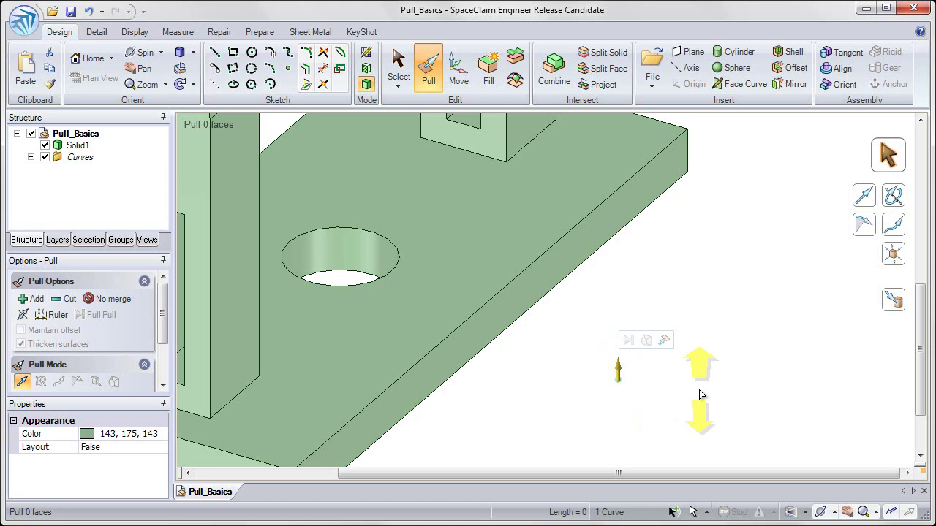
{"action": "left_click_drag", "start_coordinate": [699, 394], "coordinate": [705, 313]}
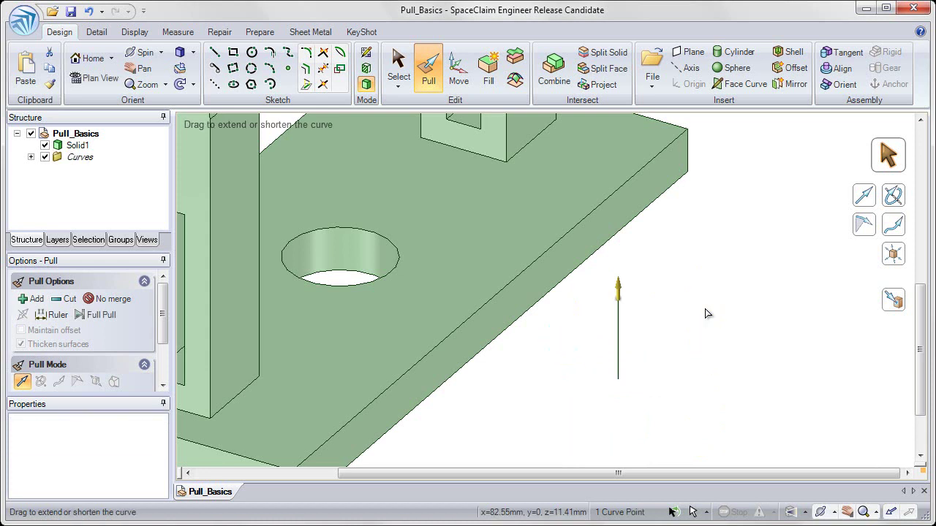
{"action": "left_click", "coordinate": [707, 313]}
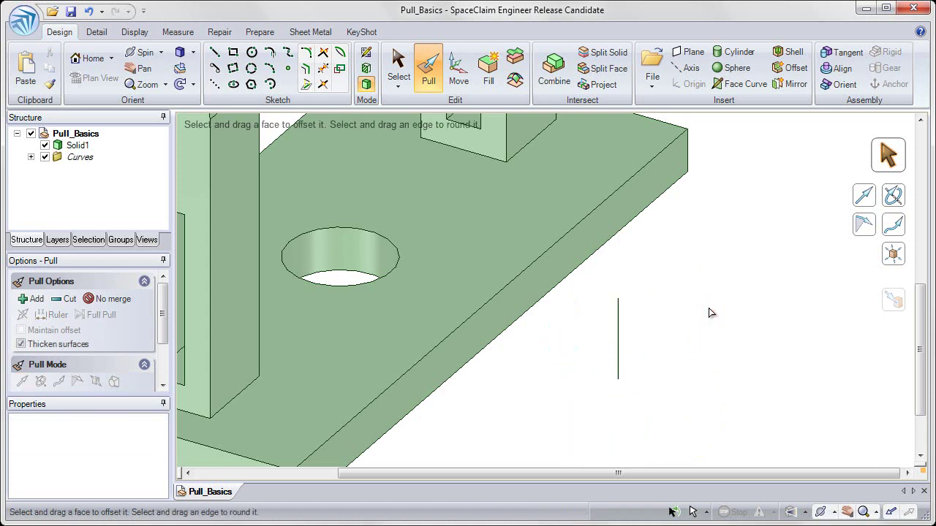
Sweep the vertical line sideways into a flat surface about 36.09 mm wide
{"action": "left_click", "coordinate": [619, 357]}
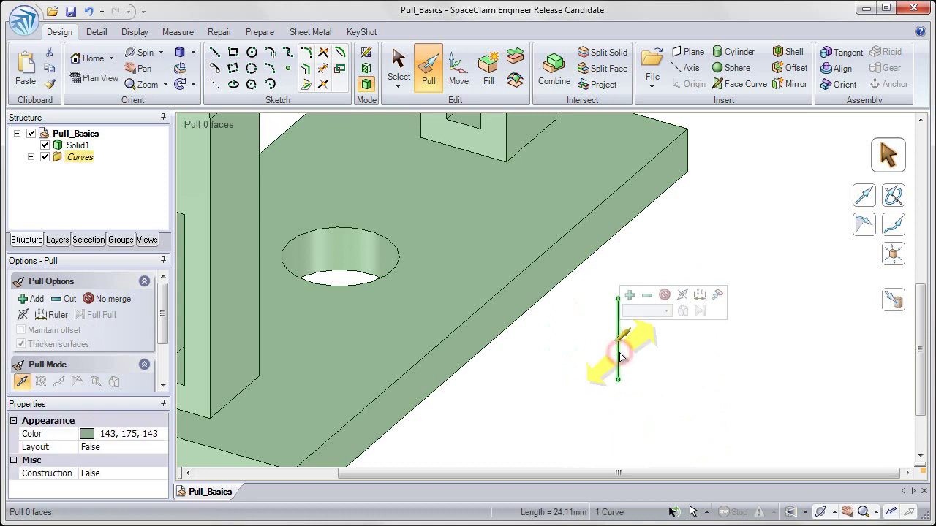
{"action": "mouse_move", "coordinate": [669, 360]}
{"action": "left_mouse_down"}
{"action": "mouse_move", "coordinate": [684, 339]}
{"action": "mouse_move", "coordinate": [745, 315]}
{"action": "left_mouse_up"}
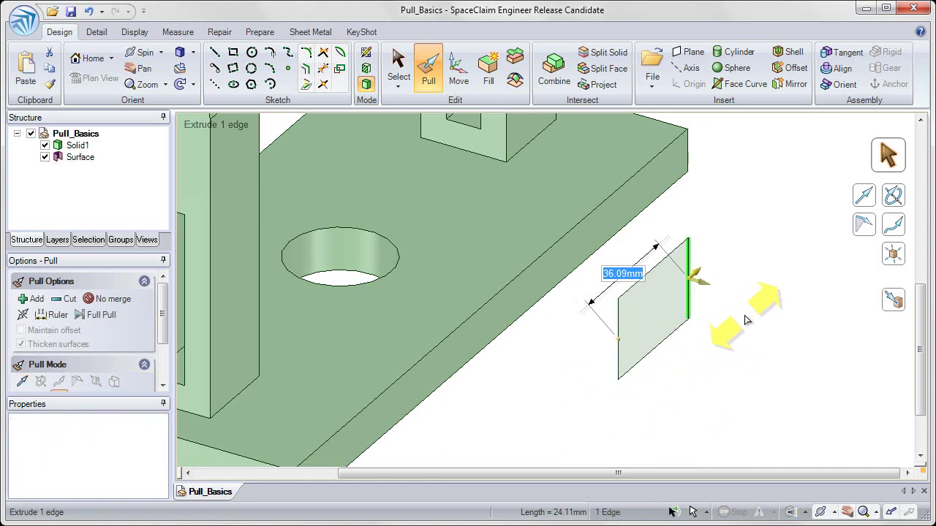
{"action": "left_click", "coordinate": [744, 319]}
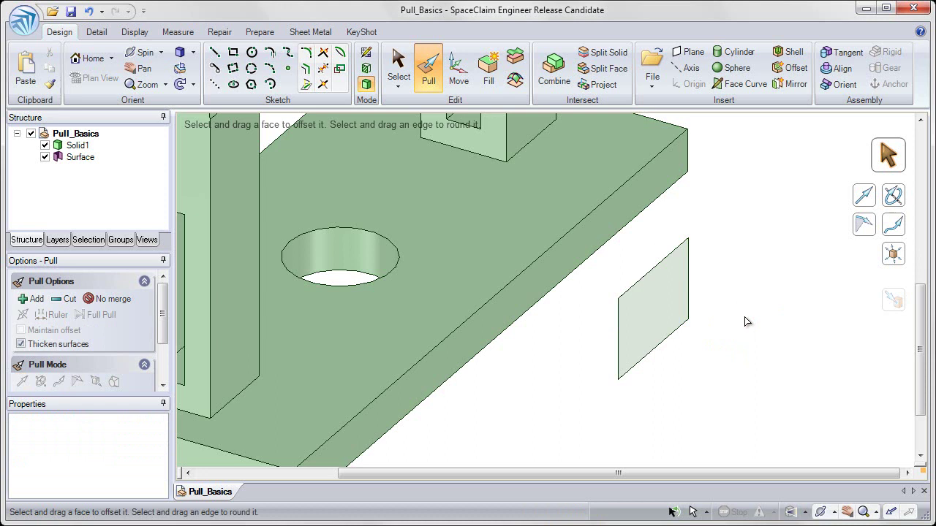
{"action": "mouse_move", "coordinate": [745, 322]}
{"action": "middle_mouse_down"}
{"action": "mouse_move", "coordinate": [741, 329]}
{"action": "mouse_move", "coordinate": [801, 314]}
{"action": "mouse_move", "coordinate": [800, 345]}
{"action": "mouse_move", "coordinate": [764, 309]}
{"action": "mouse_move", "coordinate": [739, 307]}
{"action": "mouse_move", "coordinate": [742, 315]}
{"action": "middle_mouse_up"}
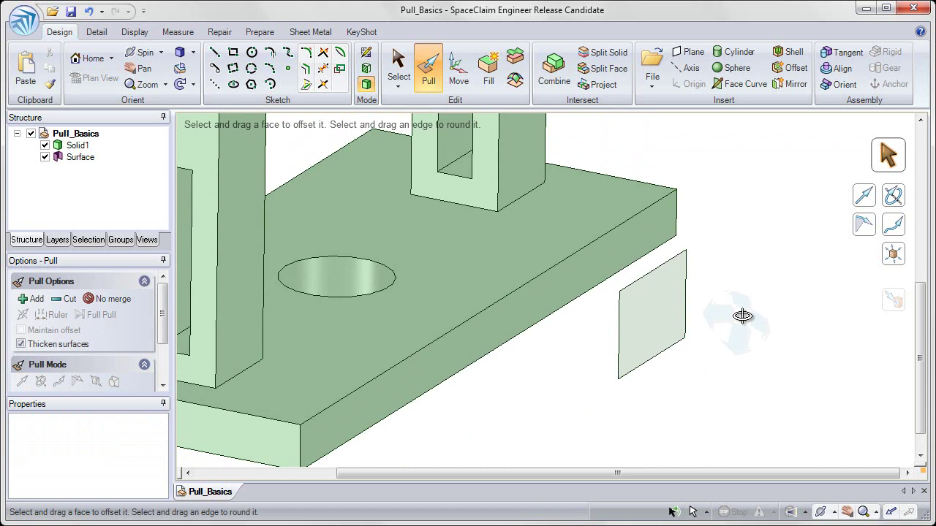
Extrude the flat surface into a solid rectangular block about 42.91 mm thick
{"action": "left_click", "coordinate": [633, 325]}
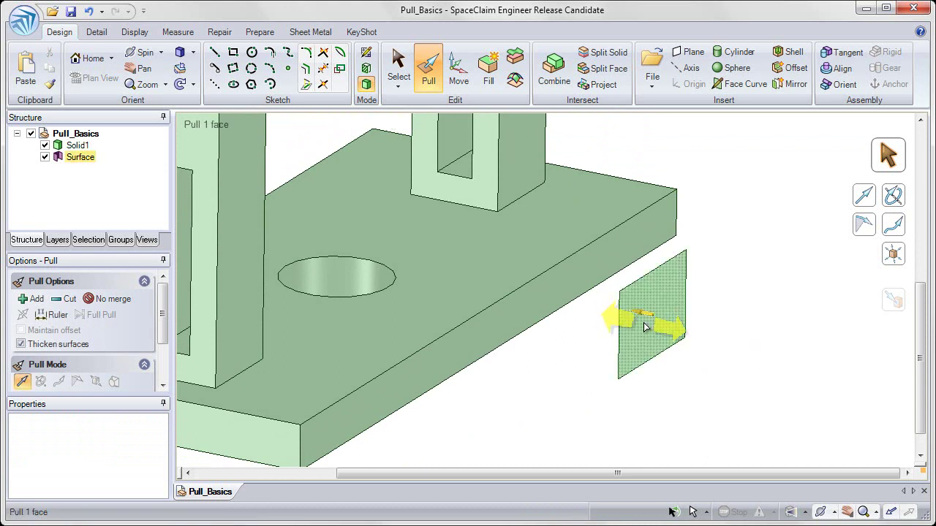
{"action": "left_click", "coordinate": [643, 324]}
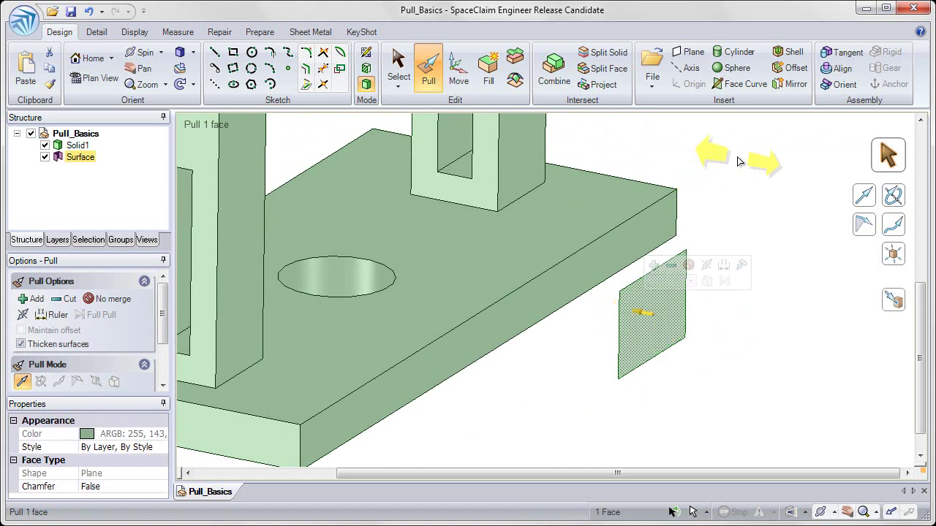
{"action": "mouse_move", "coordinate": [736, 167]}
{"action": "left_mouse_down"}
{"action": "mouse_move", "coordinate": [697, 171]}
{"action": "mouse_move", "coordinate": [674, 153]}
{"action": "mouse_move", "coordinate": [815, 201]}
{"action": "mouse_move", "coordinate": [852, 193]}
{"action": "mouse_move", "coordinate": [690, 179]}
{"action": "mouse_move", "coordinate": [683, 169]}
{"action": "mouse_move", "coordinate": [811, 212]}
{"action": "mouse_move", "coordinate": [897, 223]}
{"action": "mouse_move", "coordinate": [890, 226]}
{"action": "left_mouse_up"}
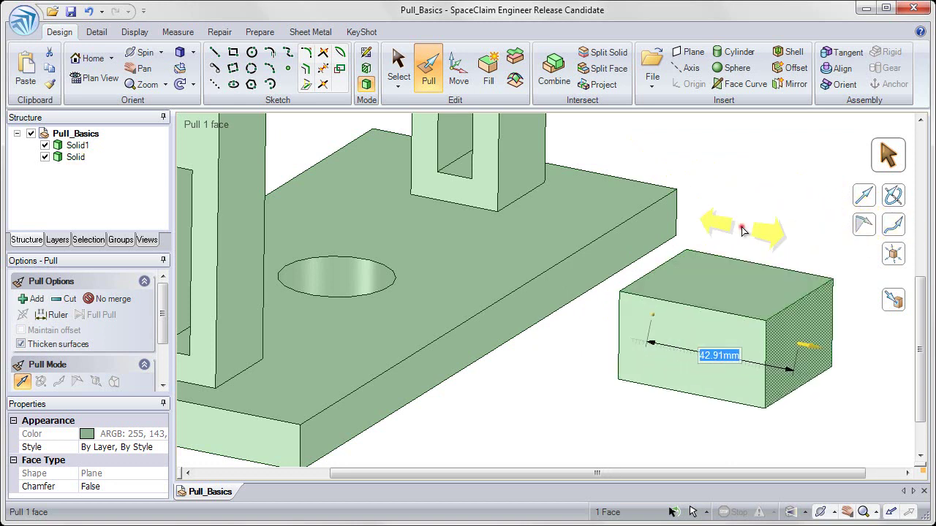
{"action": "left_click", "coordinate": [742, 231]}
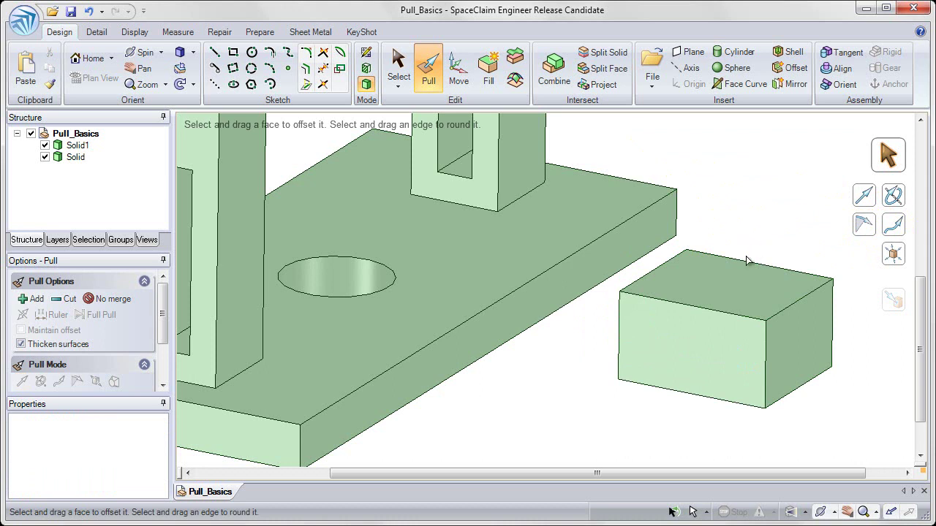
Raise the block's top face and pull its front face outward to lengthen it
{"action": "left_click", "coordinate": [731, 291]}
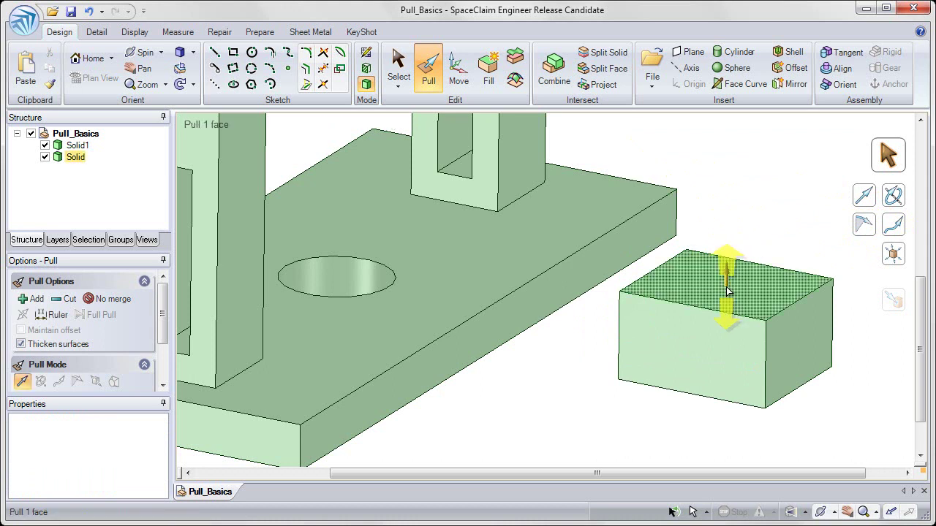
{"action": "mouse_move", "coordinate": [727, 291]}
{"action": "left_mouse_down"}
{"action": "mouse_move", "coordinate": [725, 245]}
{"action": "mouse_move", "coordinate": [722, 325]}
{"action": "mouse_move", "coordinate": [725, 292]}
{"action": "left_mouse_up"}
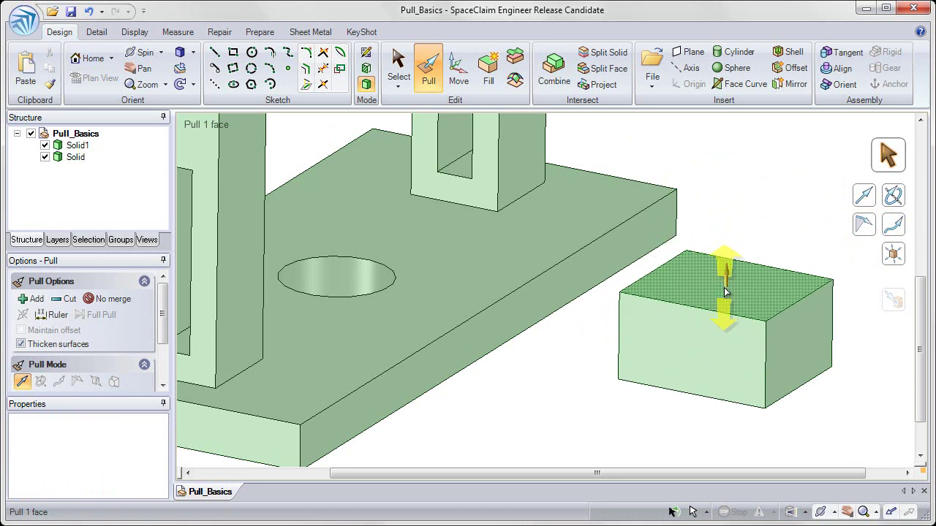
{"action": "left_click", "coordinate": [718, 321]}
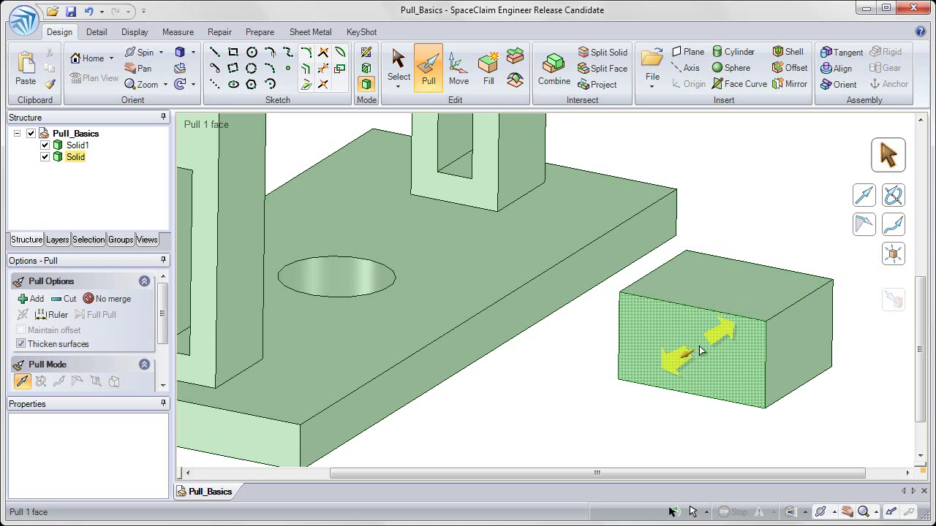
{"action": "left_click_drag", "start_coordinate": [700, 352], "coordinate": [697, 375]}
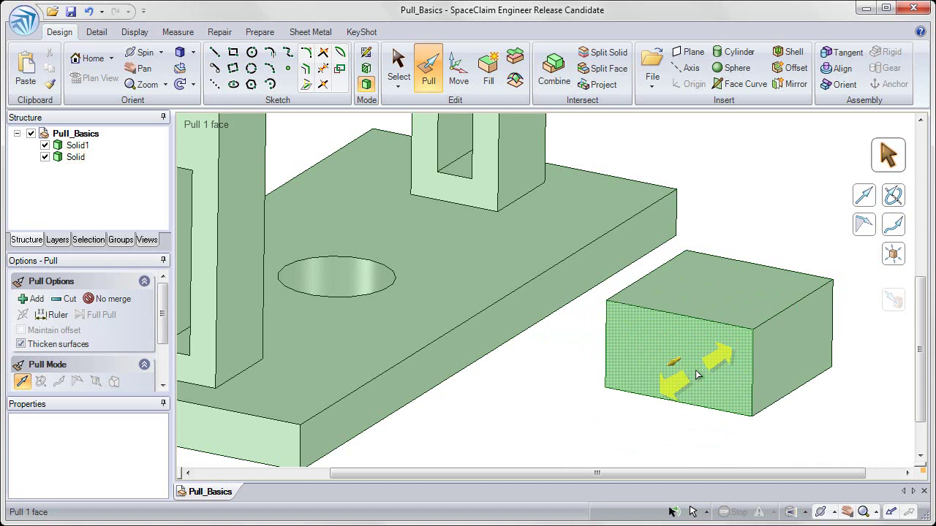
{"action": "left_click", "coordinate": [714, 289]}
{"action": "left_click", "coordinate": [737, 214]}
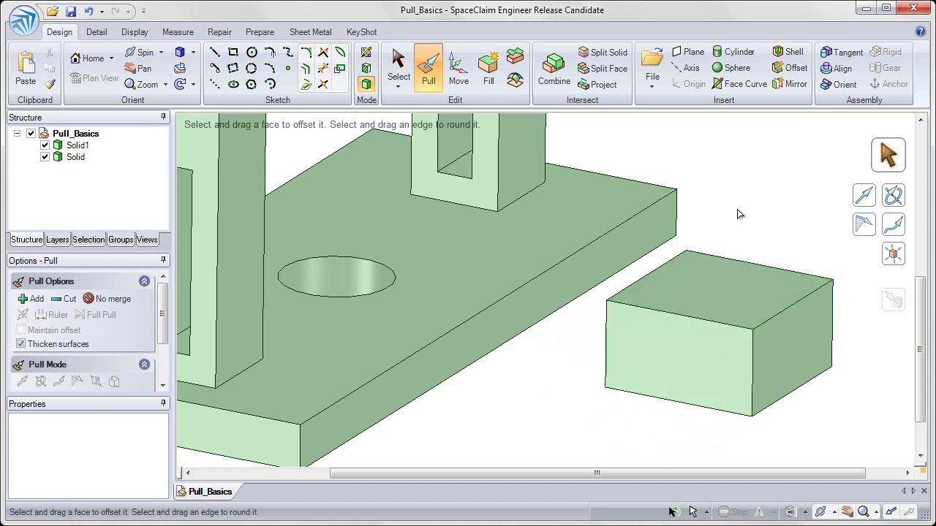
{"action": "left_click", "coordinate": [737, 212]}
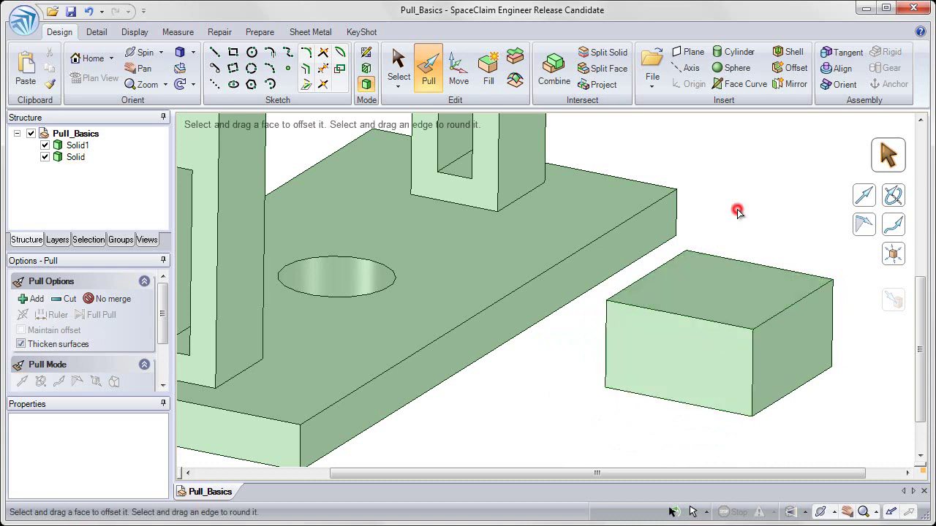
Sketch a 21.26 mm diameter circle on the block's top face
{"action": "left_click", "coordinate": [716, 286]}
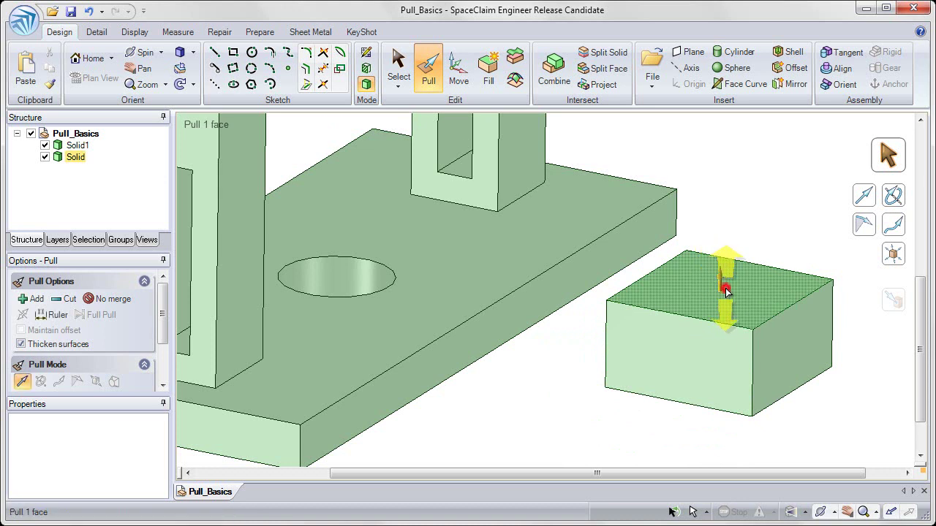
{"action": "left_click", "coordinate": [725, 290]}
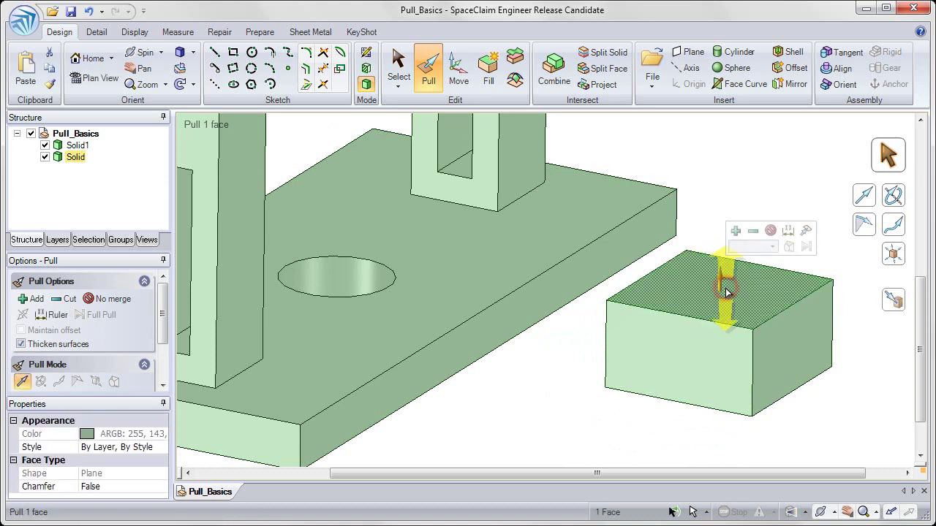
{"action": "left_click", "coordinate": [252, 54]}
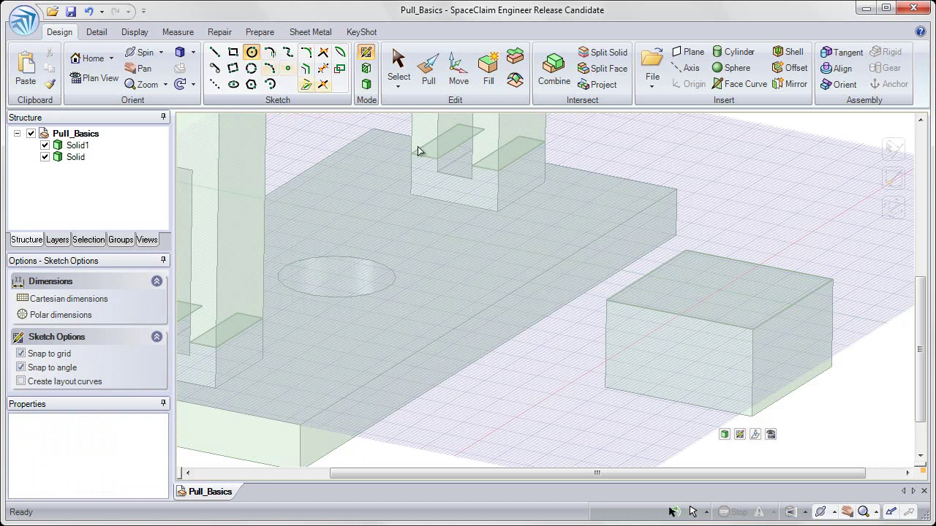
{"action": "left_click", "coordinate": [720, 290]}
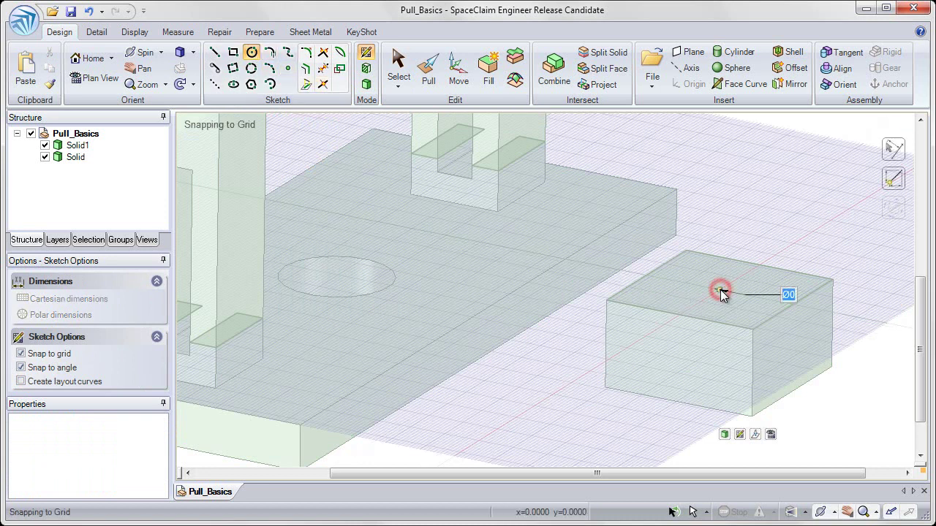
{"action": "left_click", "coordinate": [760, 289]}
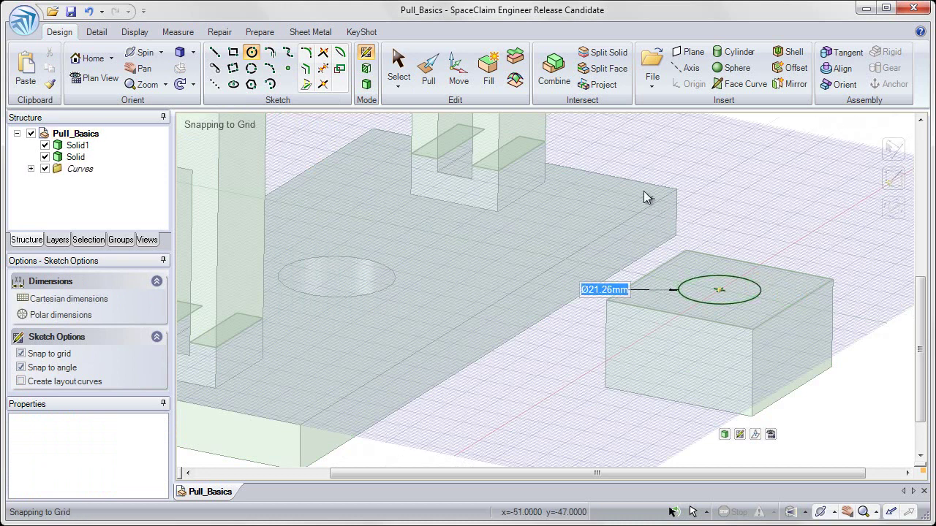
Pull the sketched circle into a cylinder, then push it down to cut a hole through the block
{"action": "left_click", "coordinate": [433, 70]}
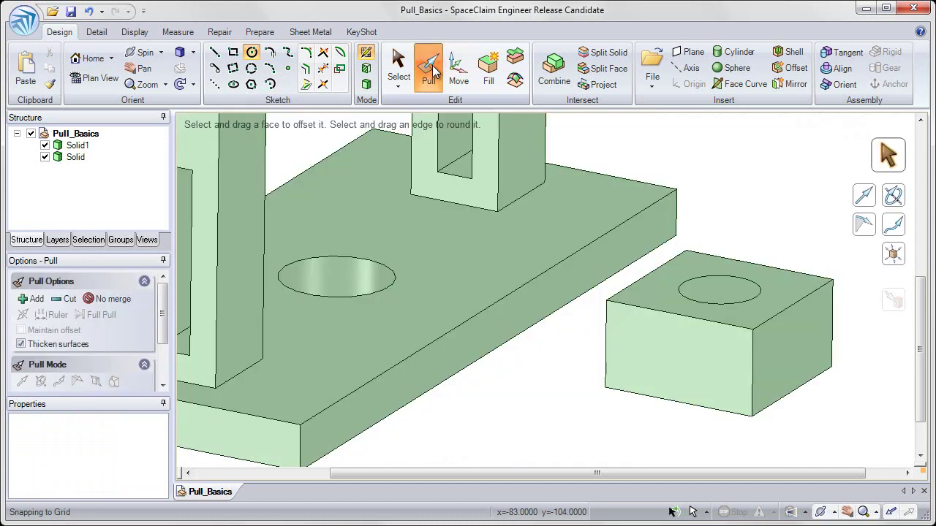
{"action": "left_click", "coordinate": [720, 285]}
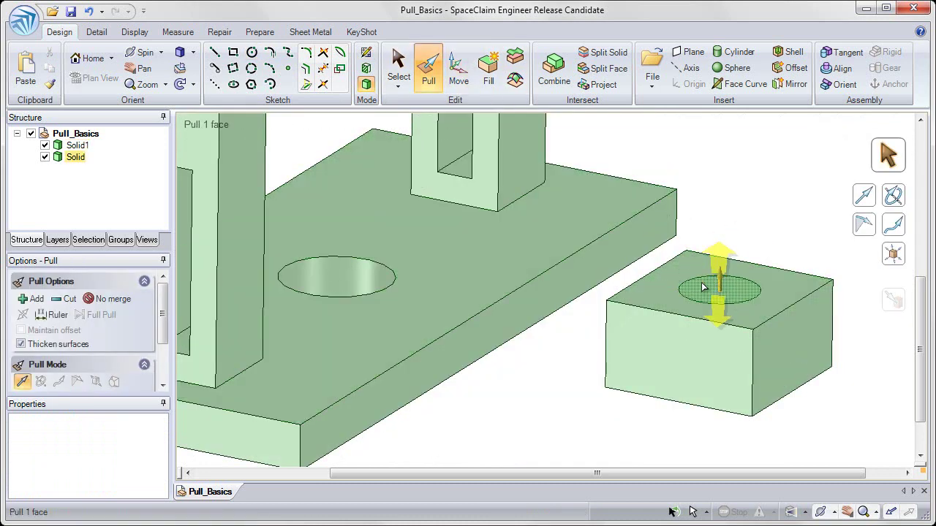
{"action": "left_click", "coordinate": [655, 276]}
{"action": "left_click", "coordinate": [730, 285]}
{"action": "left_click", "coordinate": [674, 287]}
{"action": "left_click", "coordinate": [718, 290]}
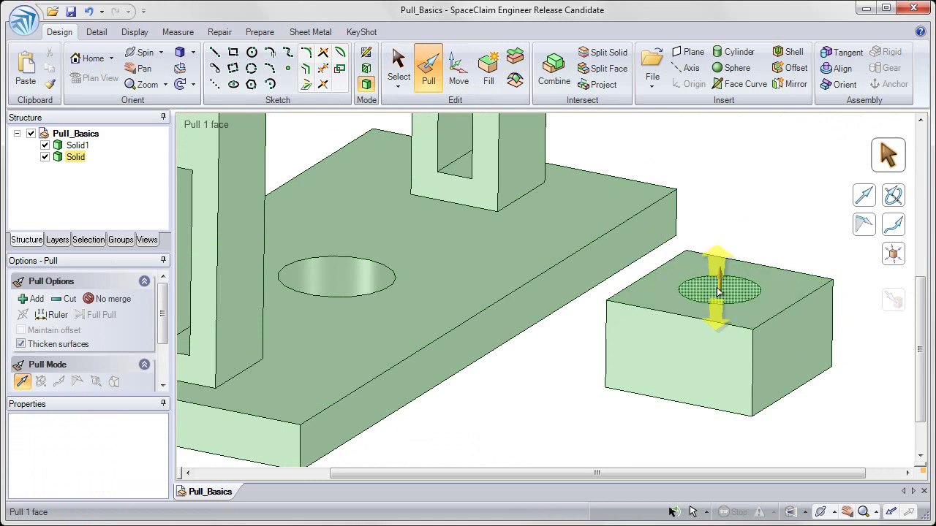
{"action": "left_click", "coordinate": [712, 290]}
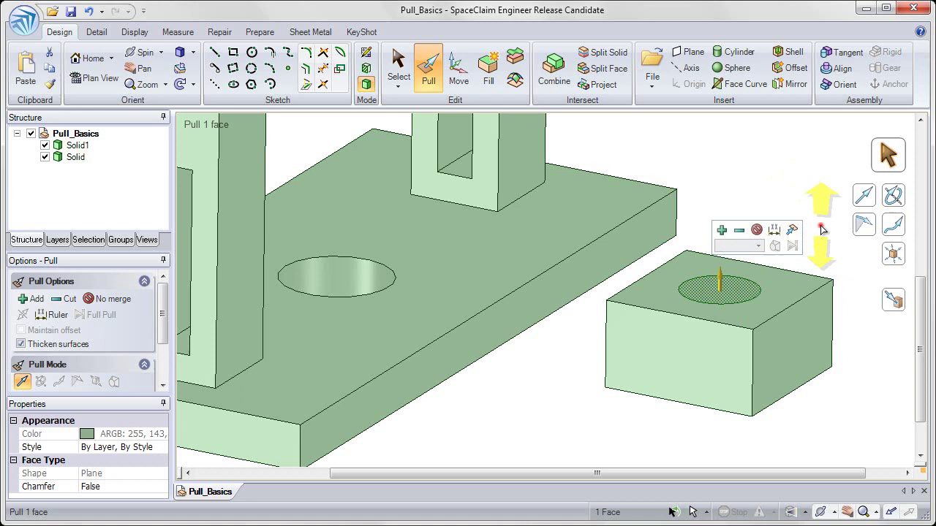
{"action": "left_click_drag", "start_coordinate": [823, 231], "coordinate": [821, 176]}
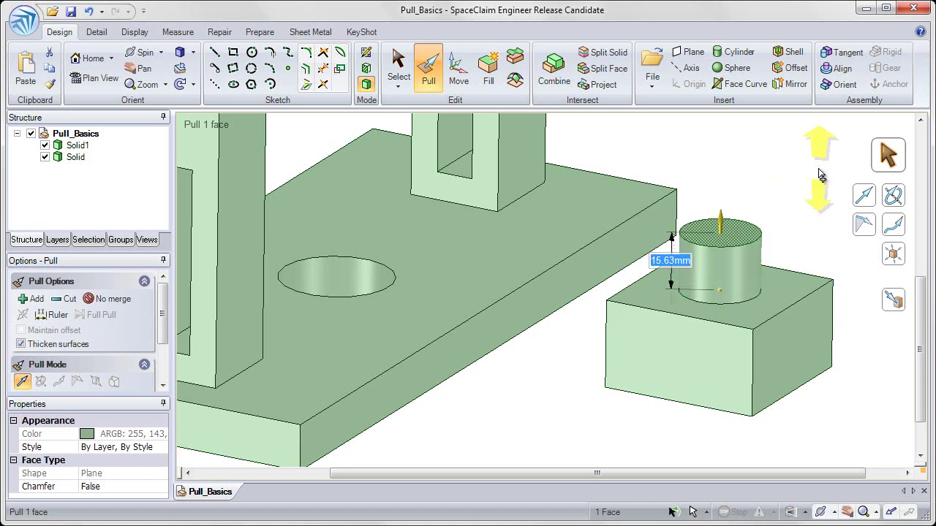
{"action": "right_click", "coordinate": [813, 196]}
{"action": "left_click", "coordinate": [825, 150]}
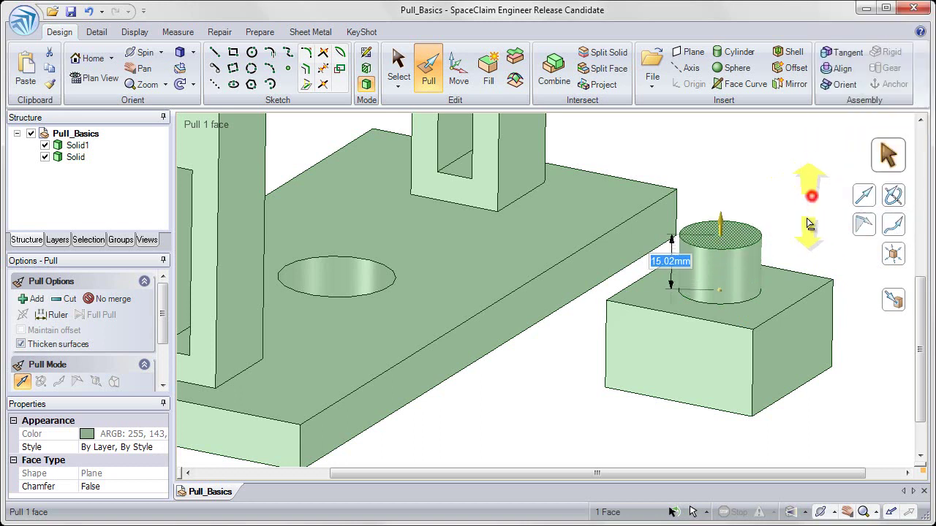
{"action": "left_click_drag", "start_coordinate": [809, 225], "coordinate": [829, 395]}
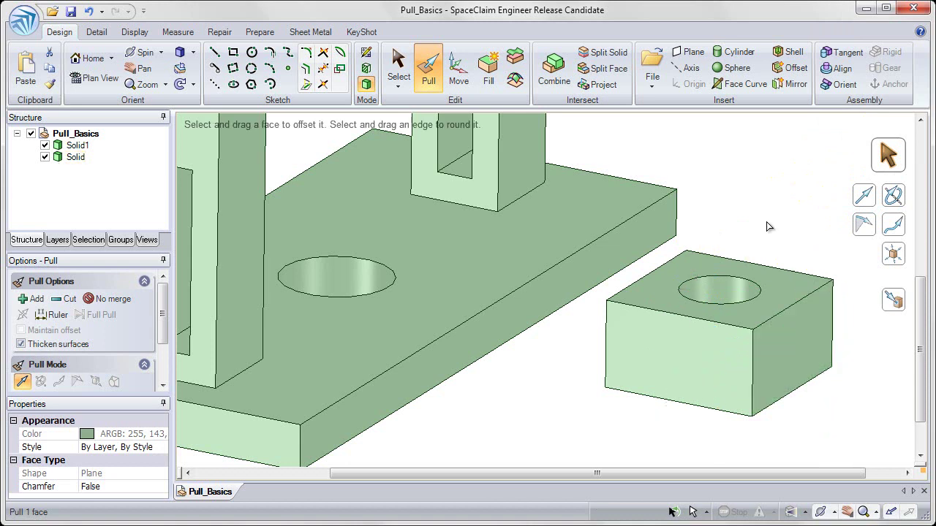
{"action": "middle_click_drag", "start_coordinate": [767, 226], "coordinate": [760, 271]}
Drag the hole's cylindrical face to change the hole's diameter
{"action": "left_click", "coordinate": [760, 274]}
{"action": "left_click", "coordinate": [747, 280]}
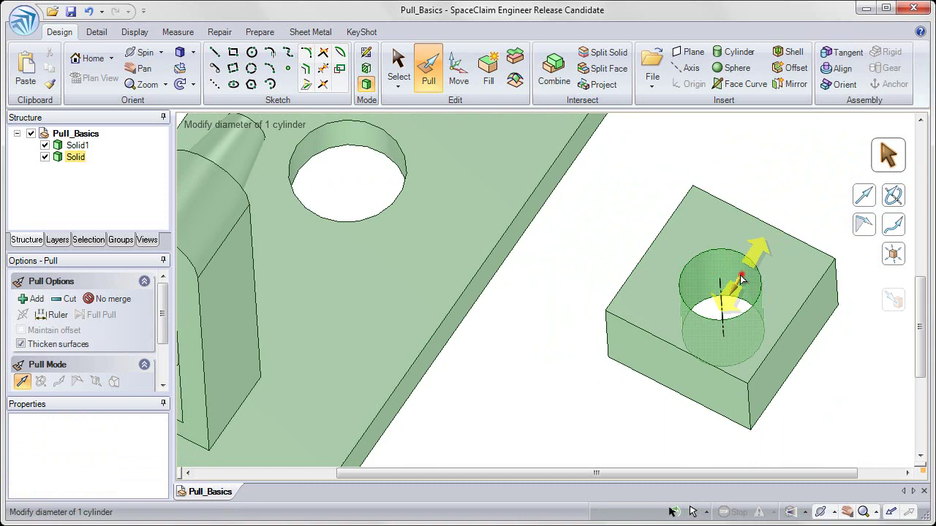
{"action": "mouse_move", "coordinate": [742, 279]}
{"action": "left_mouse_down"}
{"action": "mouse_move", "coordinate": [761, 284]}
{"action": "mouse_move", "coordinate": [794, 146]}
{"action": "mouse_move", "coordinate": [806, 151]}
{"action": "mouse_move", "coordinate": [782, 167]}
{"action": "mouse_move", "coordinate": [731, 266]}
{"action": "mouse_move", "coordinate": [727, 300]}
{"action": "mouse_move", "coordinate": [768, 189]}
{"action": "mouse_move", "coordinate": [732, 261]}
{"action": "left_mouse_up"}
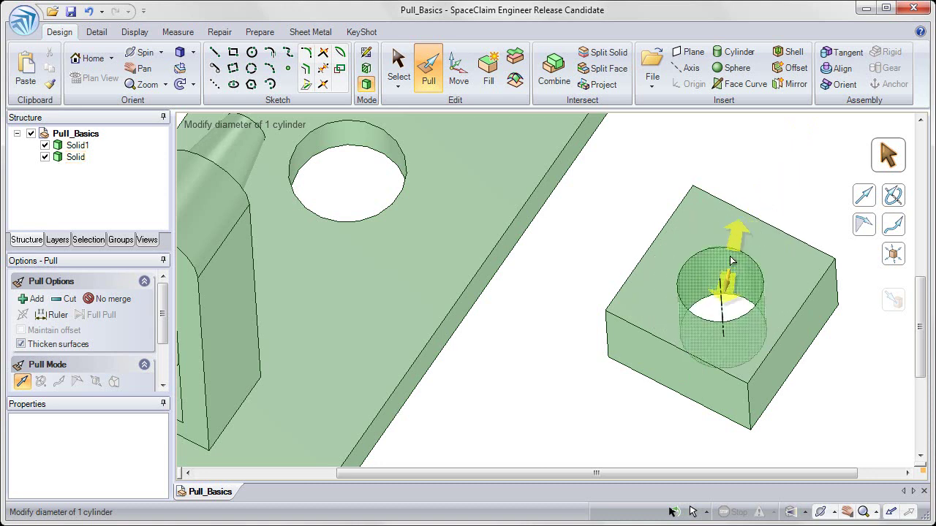
{"action": "left_click", "coordinate": [679, 159]}
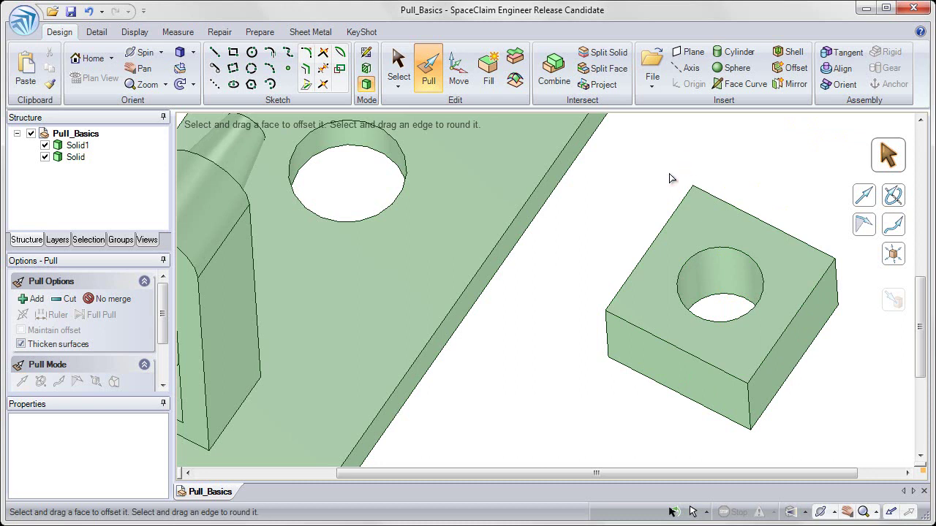
{"action": "middle_click_drag", "start_coordinate": [655, 205], "coordinate": [656, 159]}
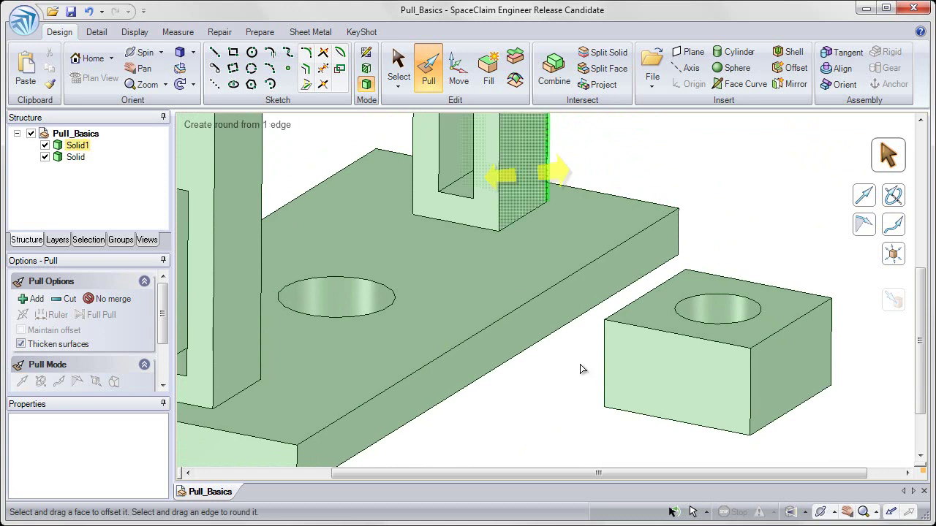
Hide the Solid block body in the Structure tree, leaving only the bracket visible
{"action": "left_click", "coordinate": [475, 299]}
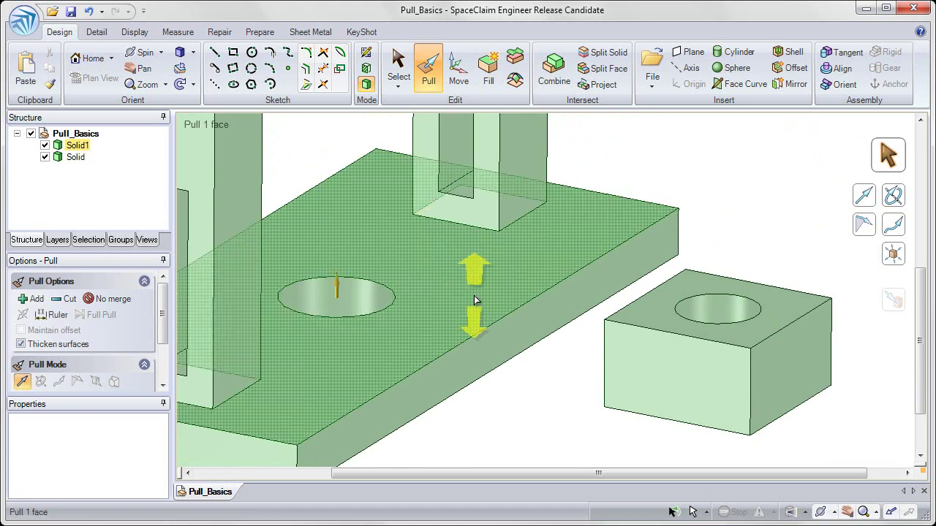
{"action": "key", "text": "Escape"}
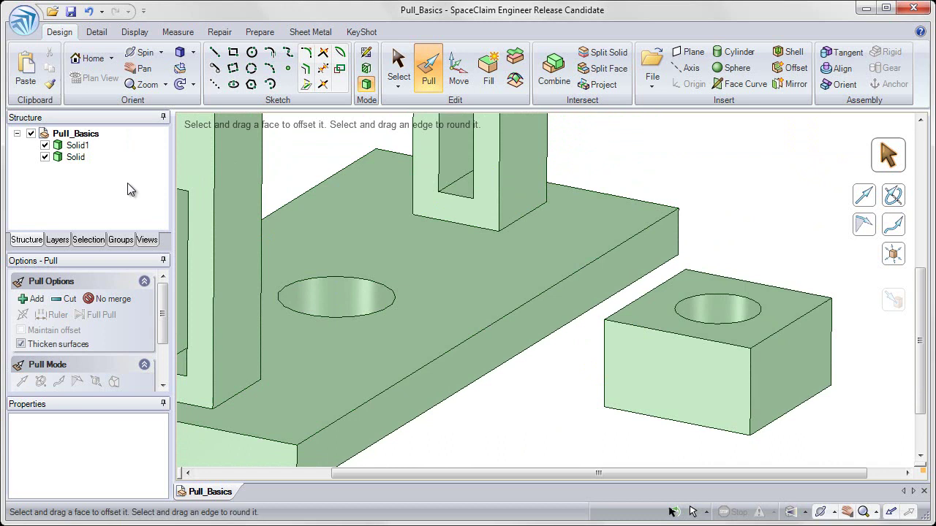
{"action": "left_click", "coordinate": [75, 158]}
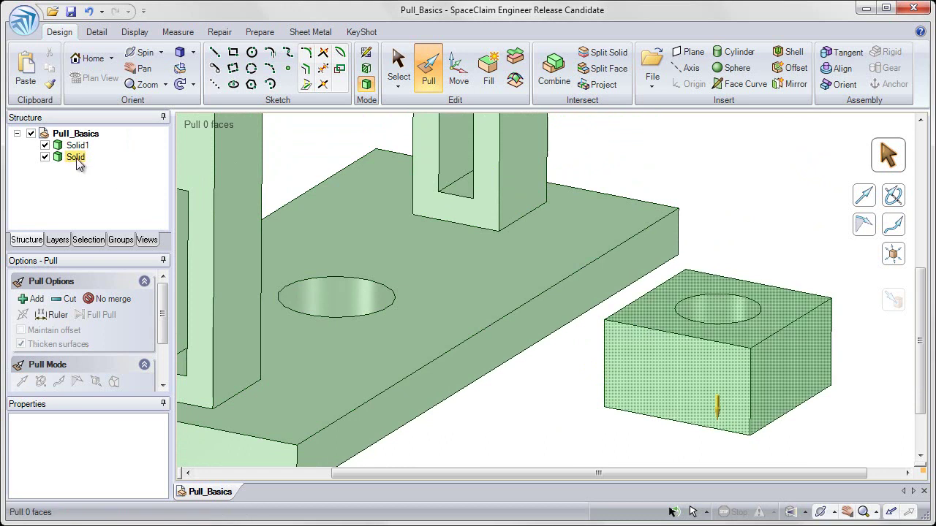
{"action": "left_click", "coordinate": [76, 158]}
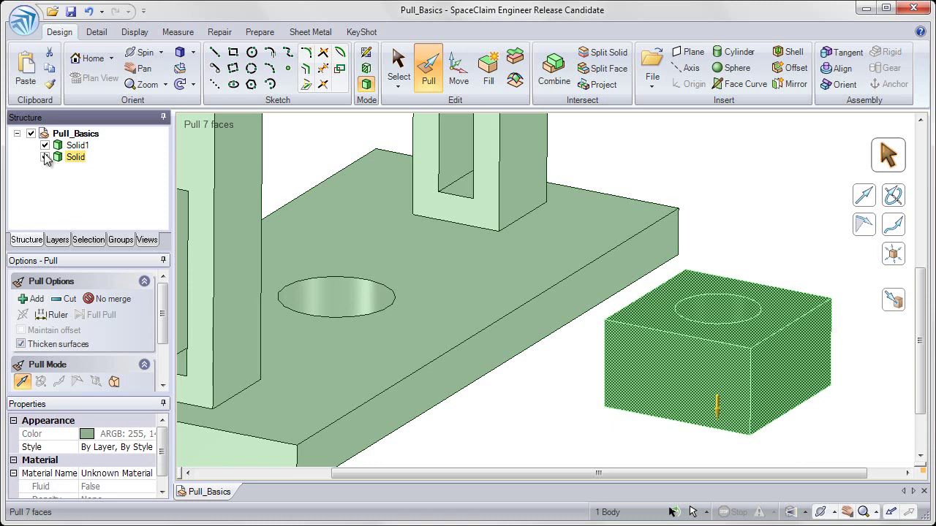
{"action": "left_click", "coordinate": [44, 158]}
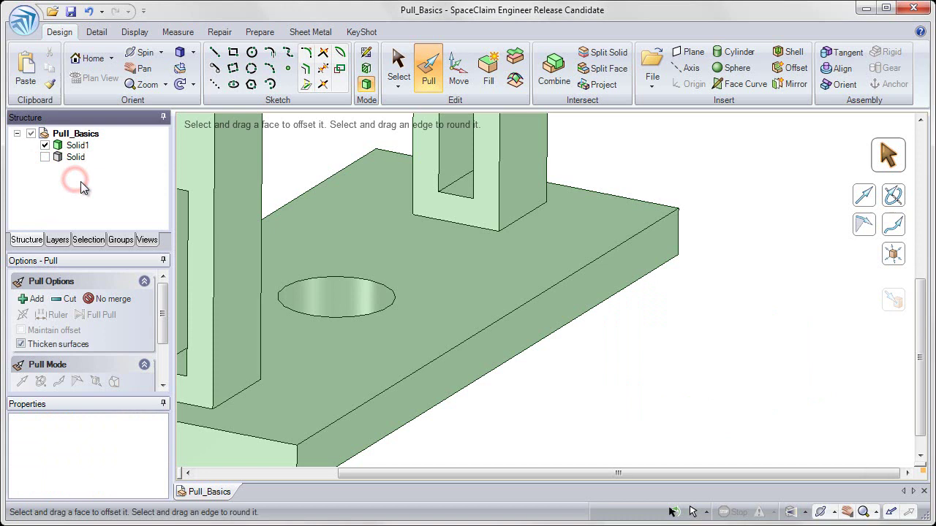
{"action": "left_click", "coordinate": [276, 178]}
{"action": "left_click", "coordinate": [285, 174]}
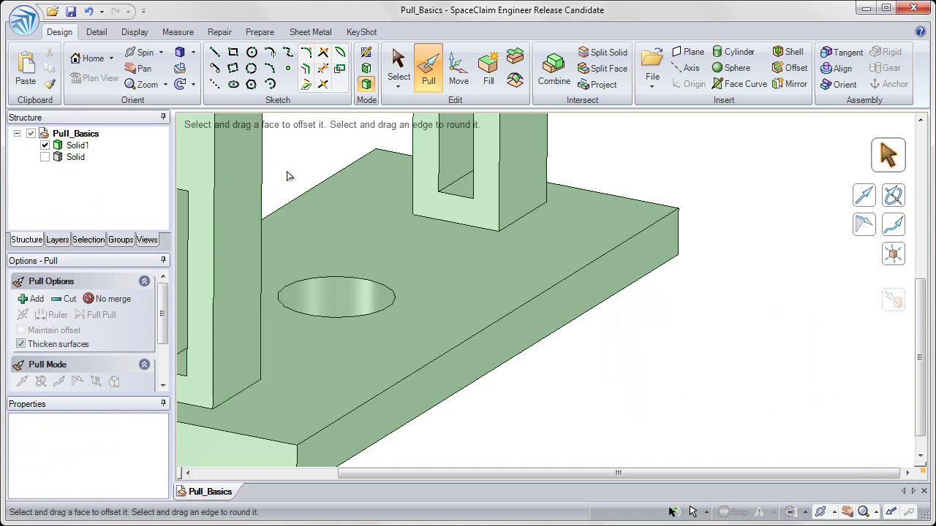
Pull the base plate's long front side face outward by 20 mm
{"action": "left_click", "coordinate": [82, 63]}
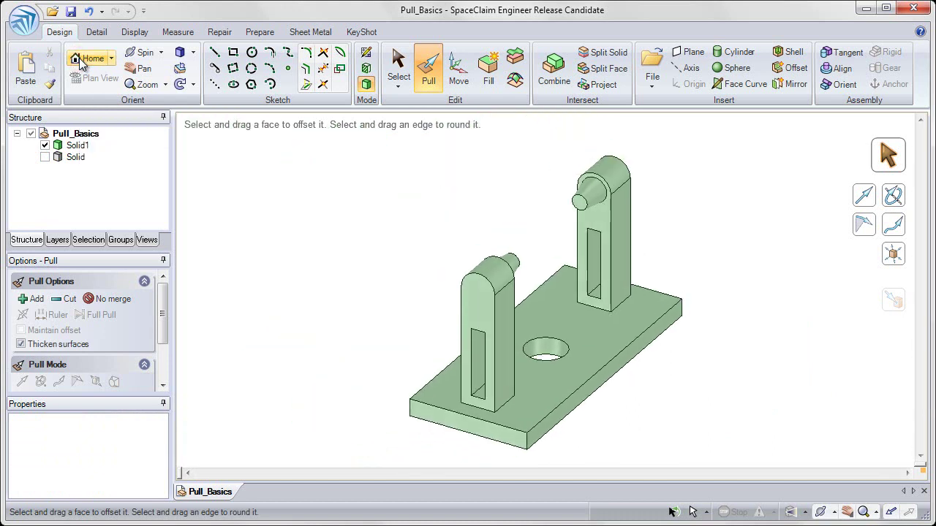
{"action": "left_click", "coordinate": [389, 180]}
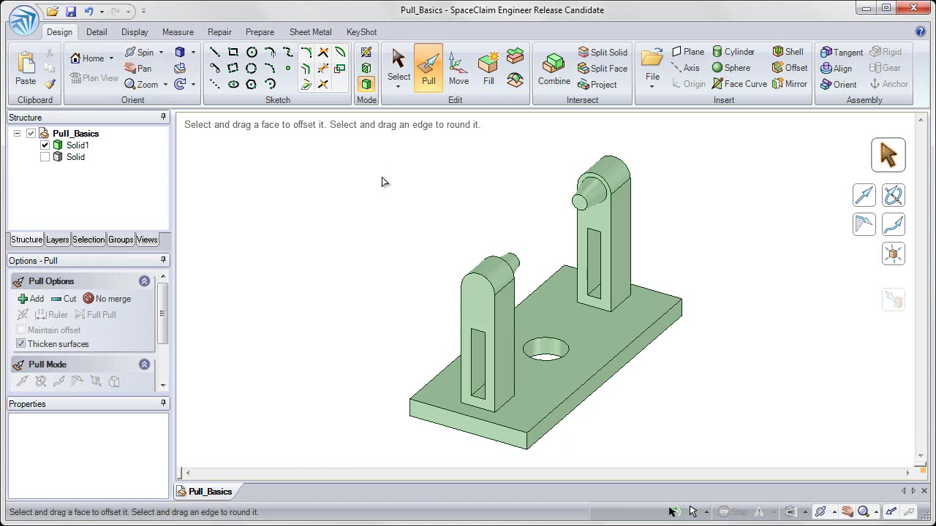
{"action": "left_click", "coordinate": [586, 349]}
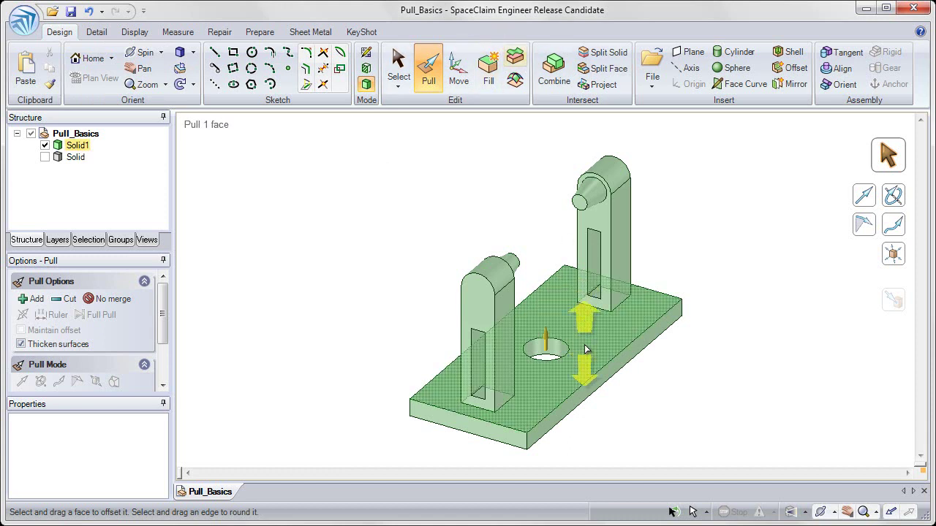
{"action": "left_click", "coordinate": [605, 374]}
{"action": "scroll", "coordinate": [610, 407], "scroll_direction": "up", "scroll_amount": 4}
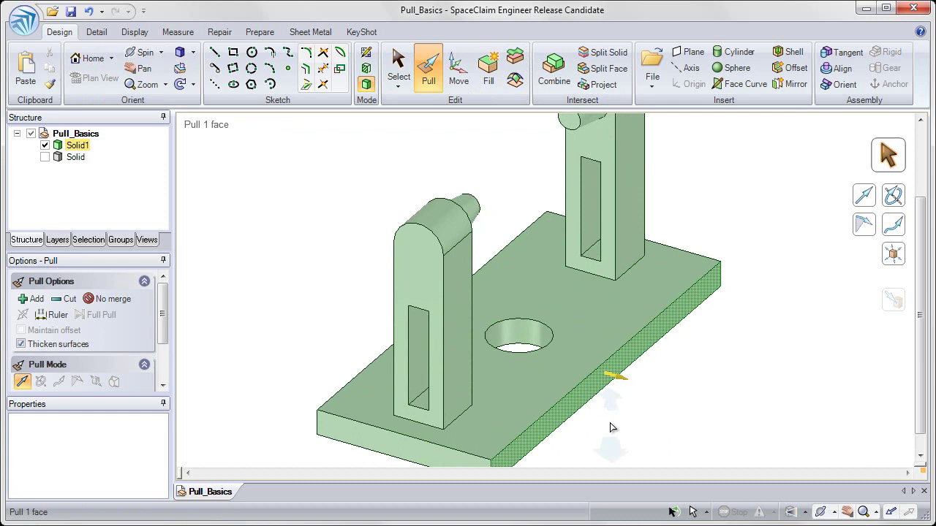
{"action": "middle_click_drag", "start_coordinate": [606, 372], "coordinate": [637, 341], "text": "shift"}
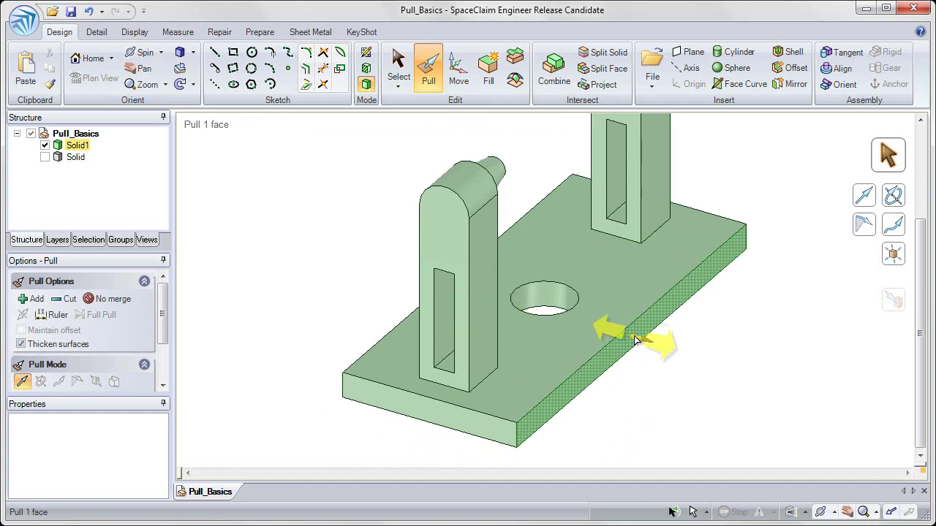
{"action": "left_click", "coordinate": [633, 342]}
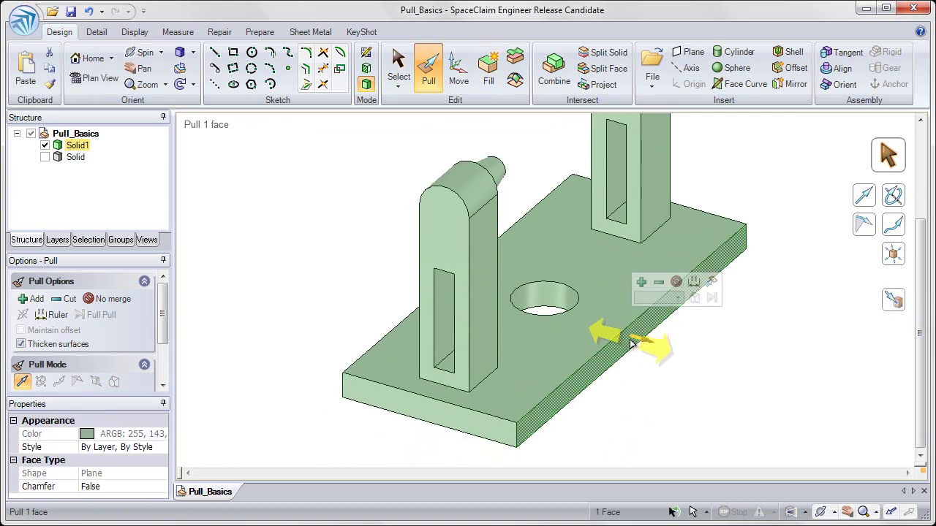
{"action": "mouse_move", "coordinate": [631, 343]}
{"action": "left_mouse_down"}
{"action": "mouse_move", "coordinate": [686, 359]}
{"action": "mouse_move", "coordinate": [677, 374]}
{"action": "mouse_move", "coordinate": [662, 371]}
{"action": "mouse_move", "coordinate": [689, 376]}
{"action": "mouse_move", "coordinate": [648, 366]}
{"action": "mouse_move", "coordinate": [658, 364]}
{"action": "left_mouse_up"}
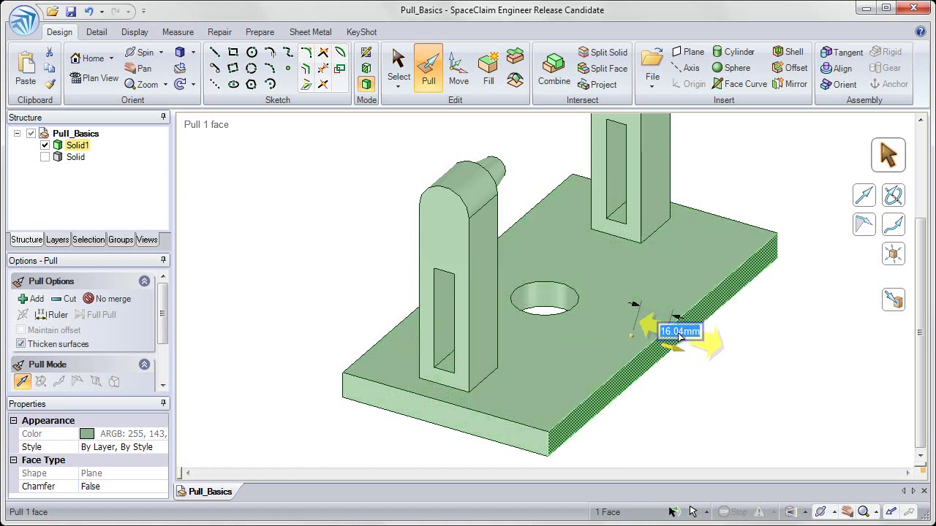
{"action": "type", "text": "20"}
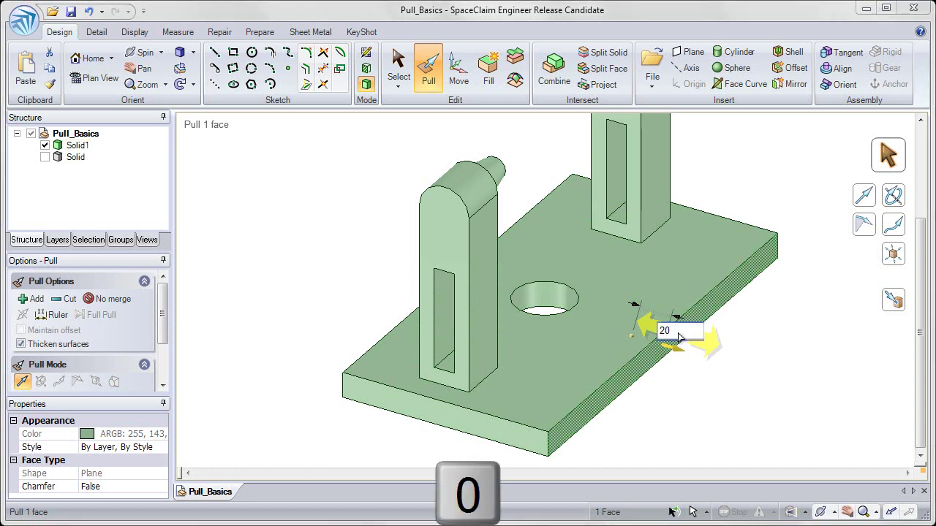
{"action": "key", "text": "Return"}
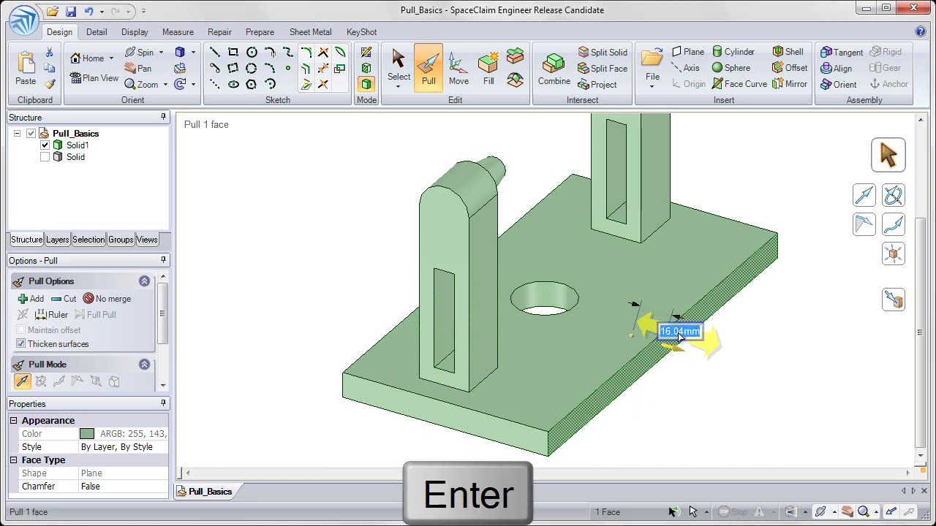
{"action": "left_click", "coordinate": [698, 404]}
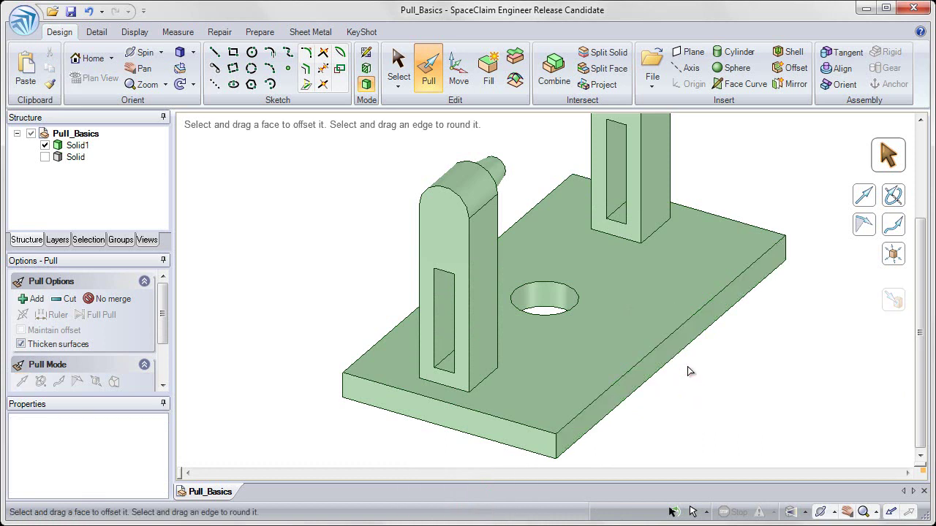
Pull the plate's side face so it sits 100 mm from the hole-edge reference
{"action": "left_click", "coordinate": [669, 352]}
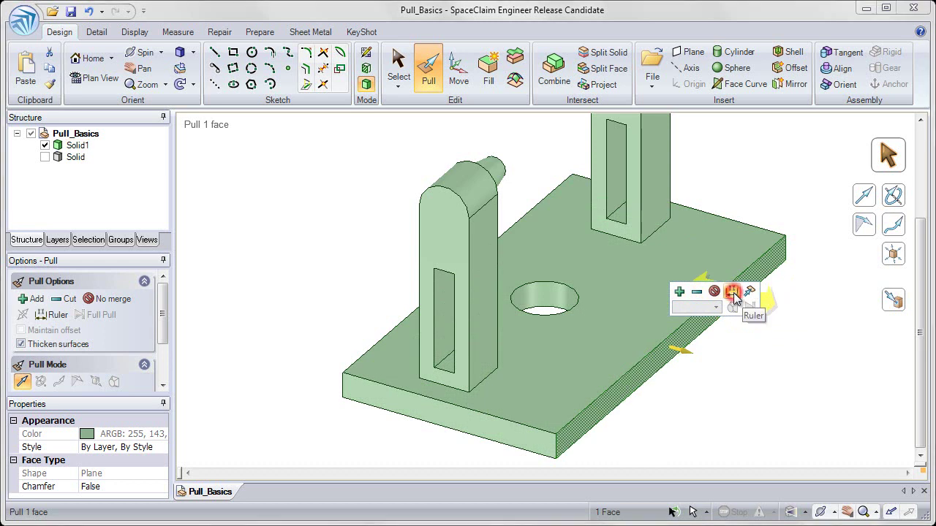
{"action": "left_click", "coordinate": [732, 293]}
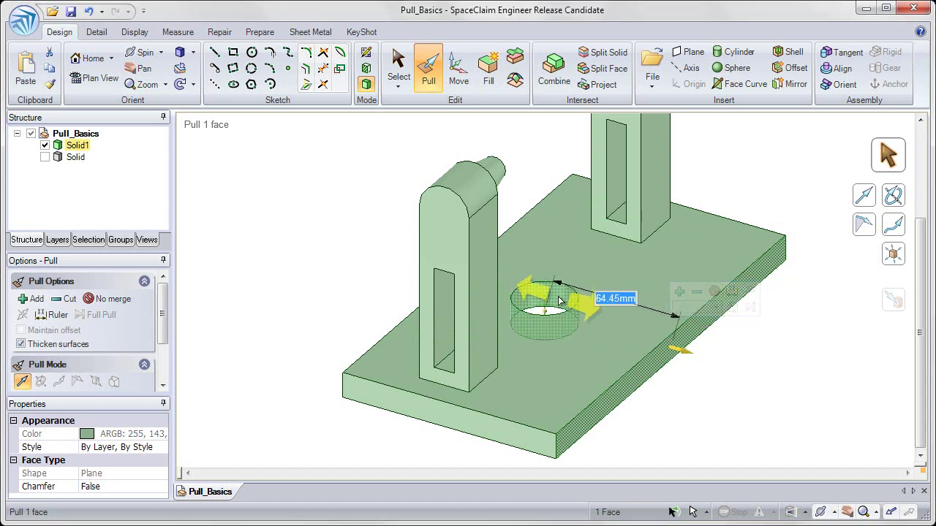
{"action": "left_click", "coordinate": [559, 299]}
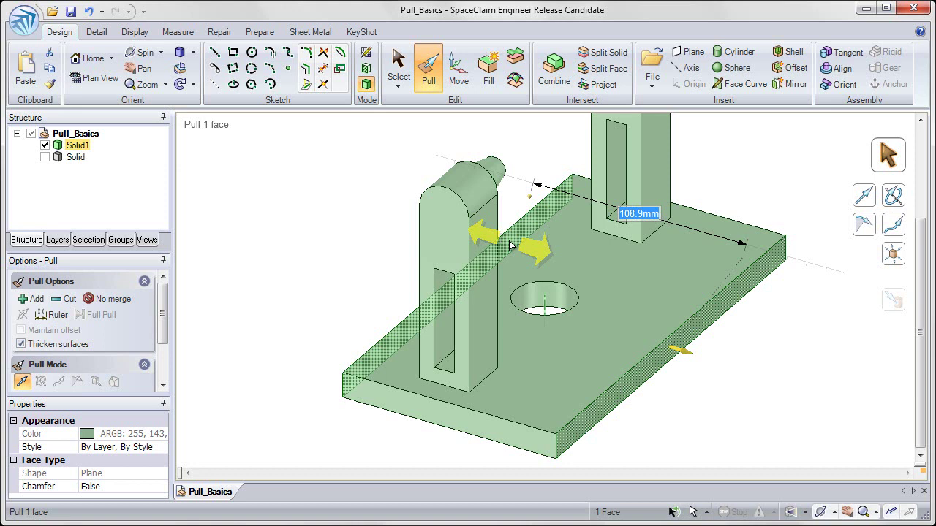
{"action": "left_click", "coordinate": [510, 245]}
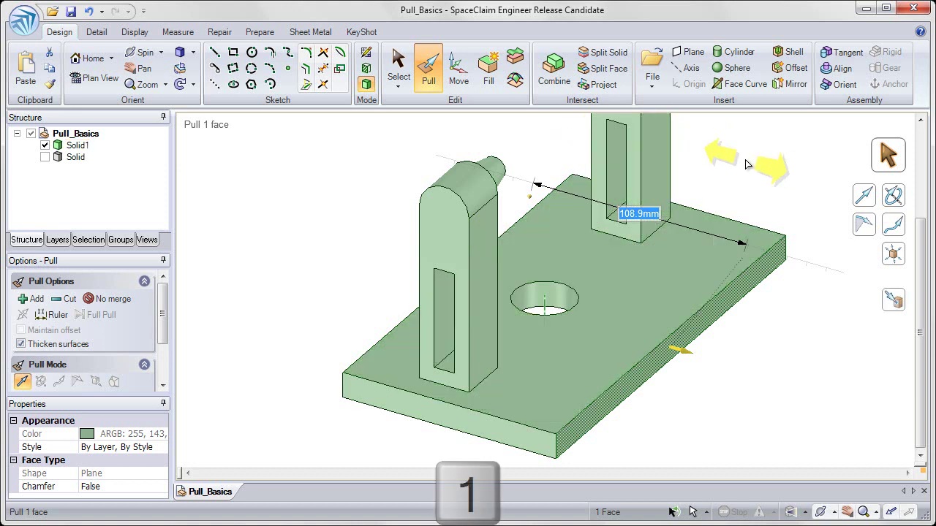
{"action": "type", "text": "100"}
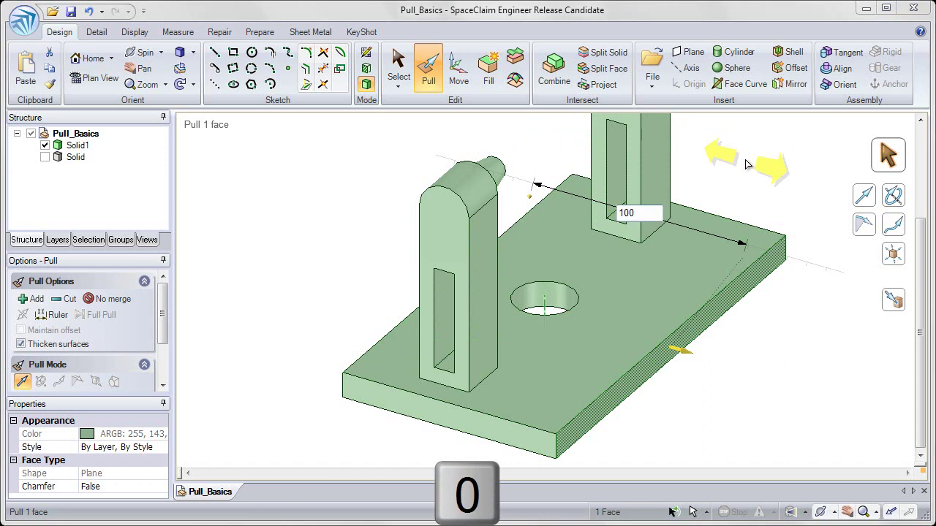
{"action": "key", "text": "Return"}
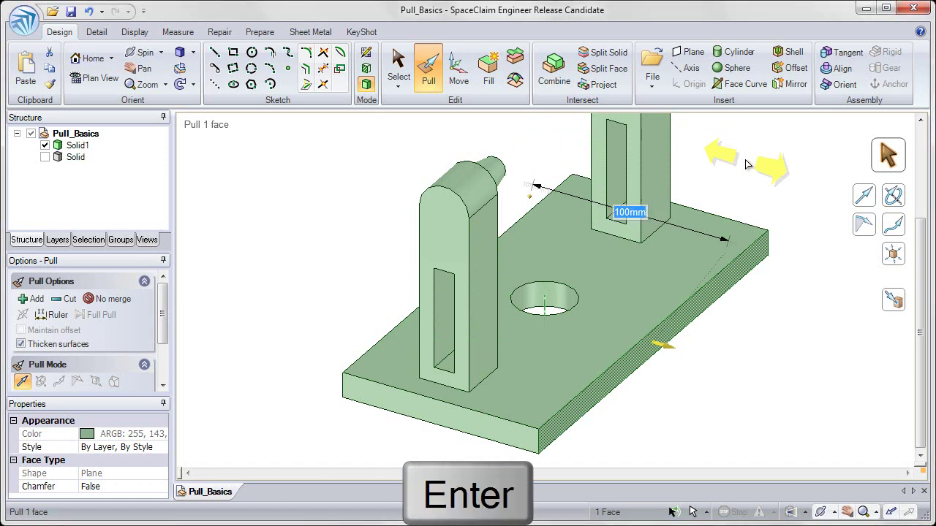
{"action": "left_click", "coordinate": [760, 157]}
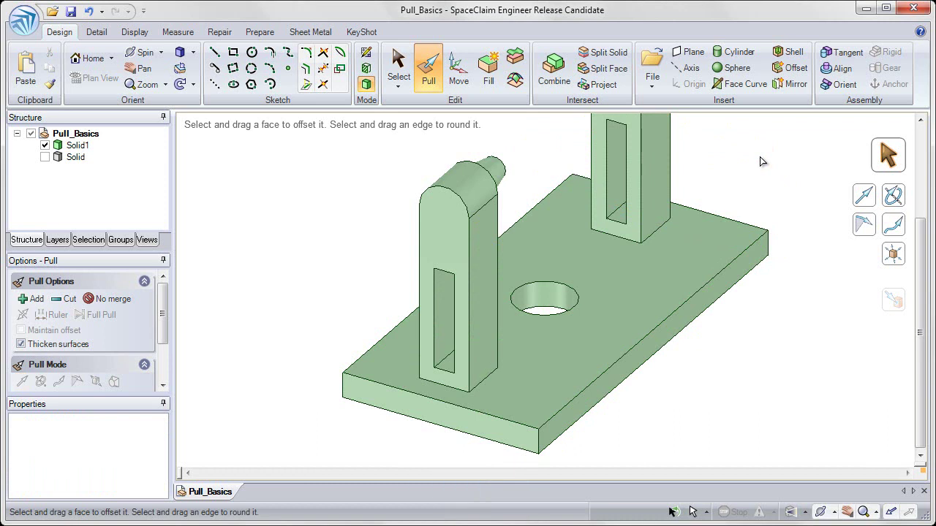
Round the plate's long top front edge with a 6.57 mm fillet
{"action": "left_click", "coordinate": [619, 385]}
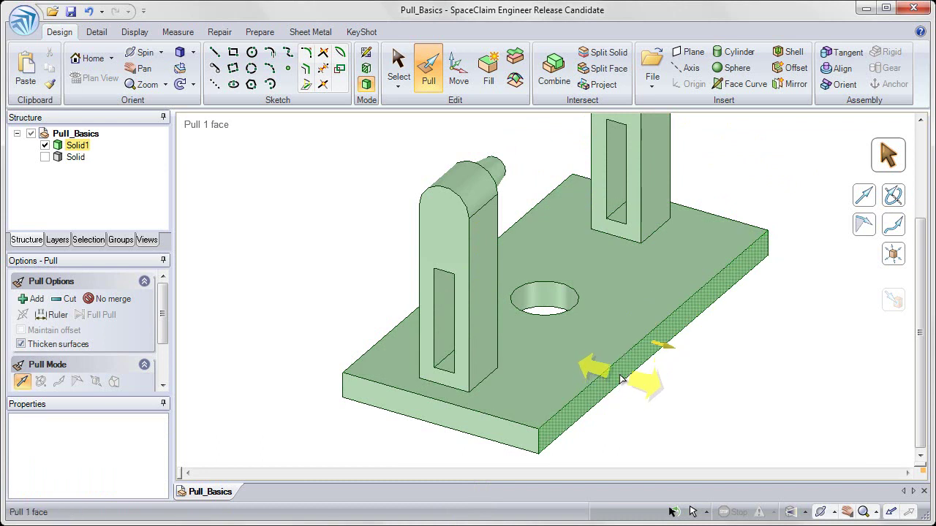
{"action": "left_click", "coordinate": [618, 359]}
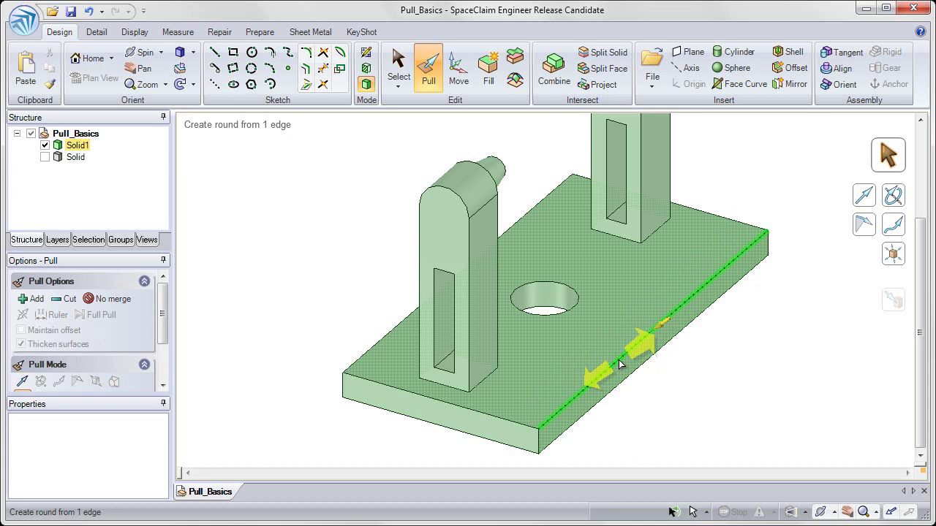
{"action": "left_click", "coordinate": [618, 360]}
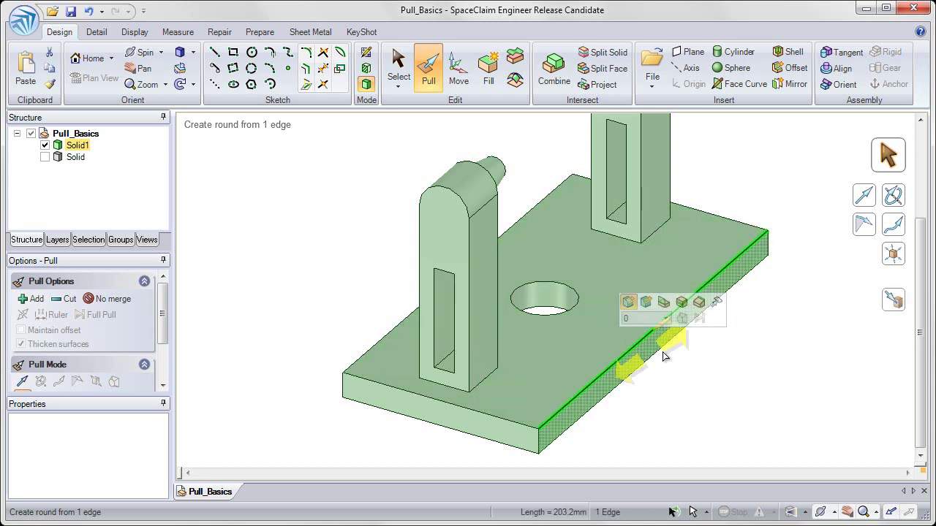
{"action": "left_click_drag", "start_coordinate": [820, 354], "coordinate": [801, 383]}
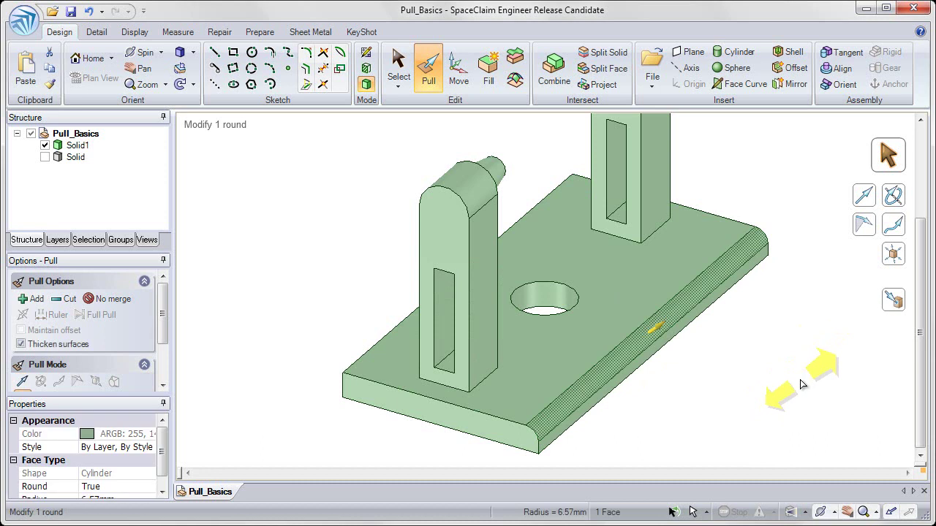
{"action": "left_click", "coordinate": [435, 404]}
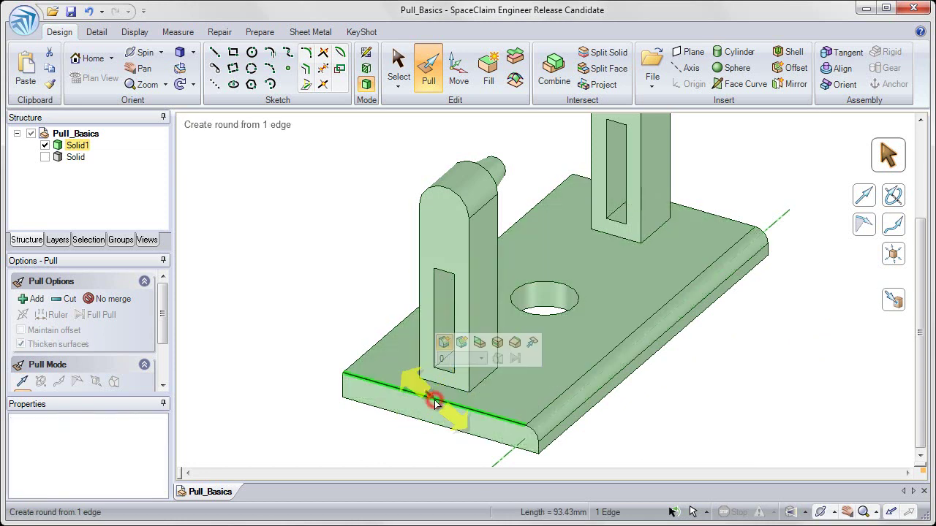
{"action": "left_click", "coordinate": [462, 344]}
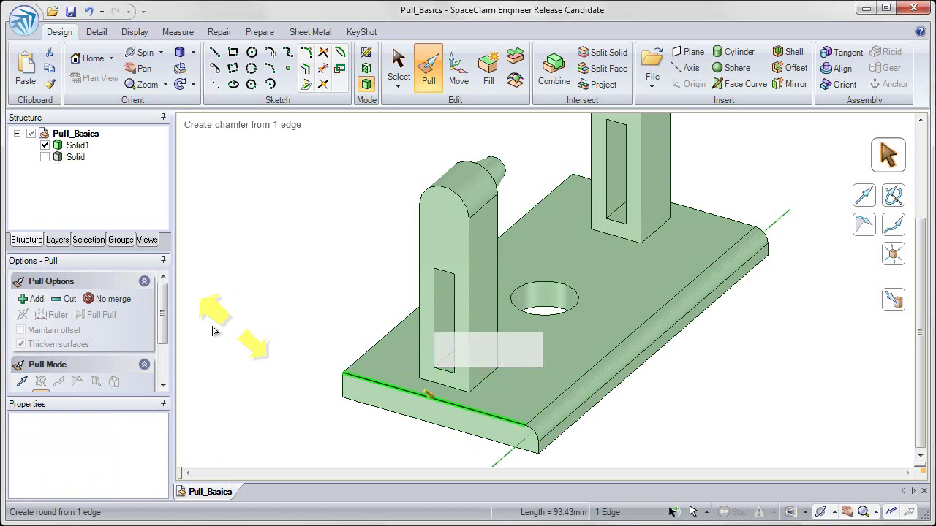
{"action": "left_click_drag", "start_coordinate": [165, 295], "coordinate": [167, 336]}
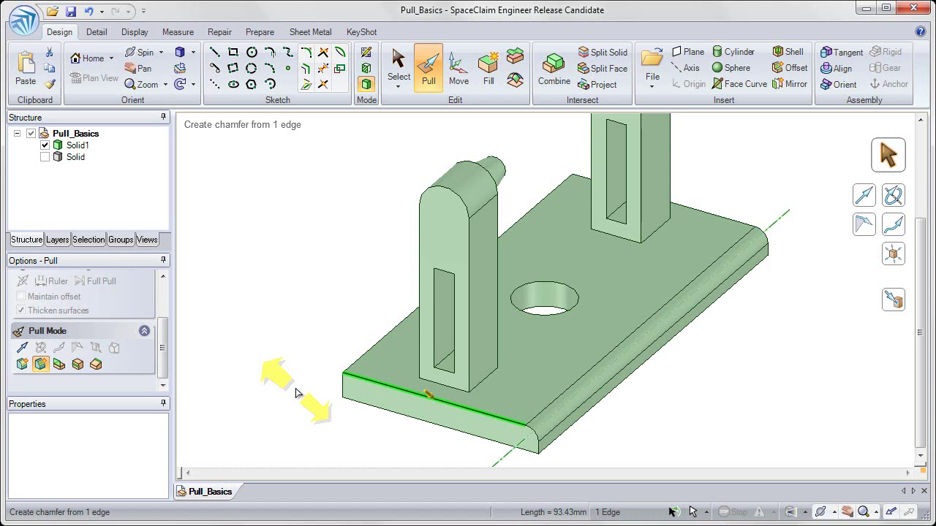
{"action": "left_click_drag", "start_coordinate": [290, 372], "coordinate": [304, 389]}
{"action": "mouse_move", "coordinate": [351, 443]}
{"action": "middle_mouse_down"}
{"action": "mouse_move", "coordinate": [304, 416]}
{"action": "mouse_move", "coordinate": [346, 436]}
{"action": "middle_mouse_up"}
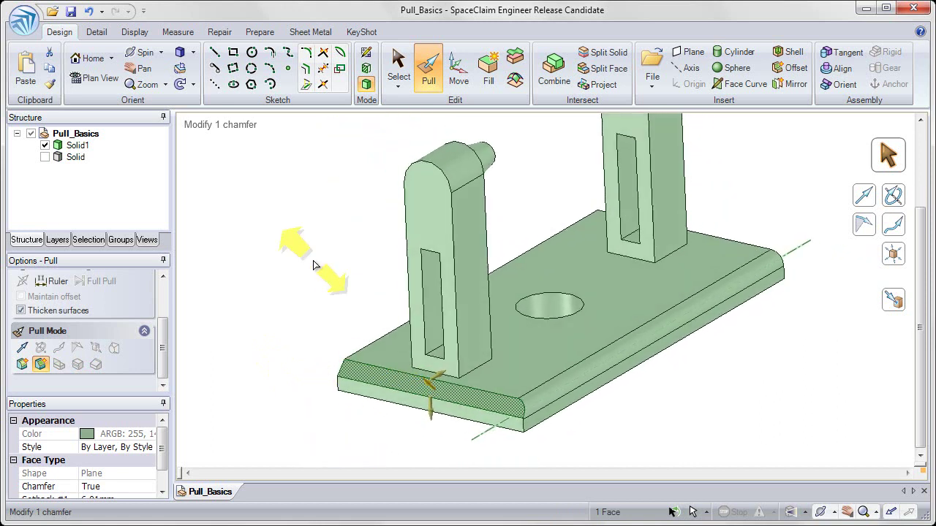
{"action": "left_click", "coordinate": [91, 12]}
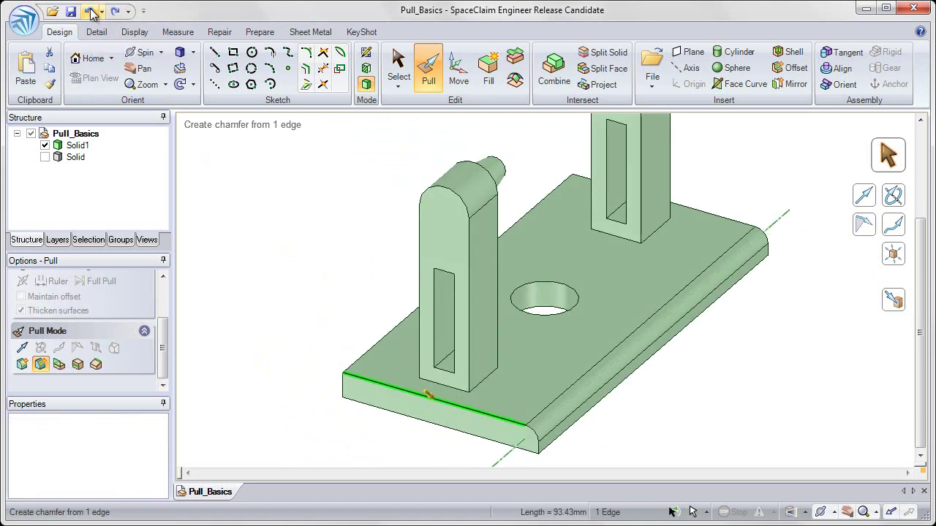
{"action": "left_click", "coordinate": [269, 264]}
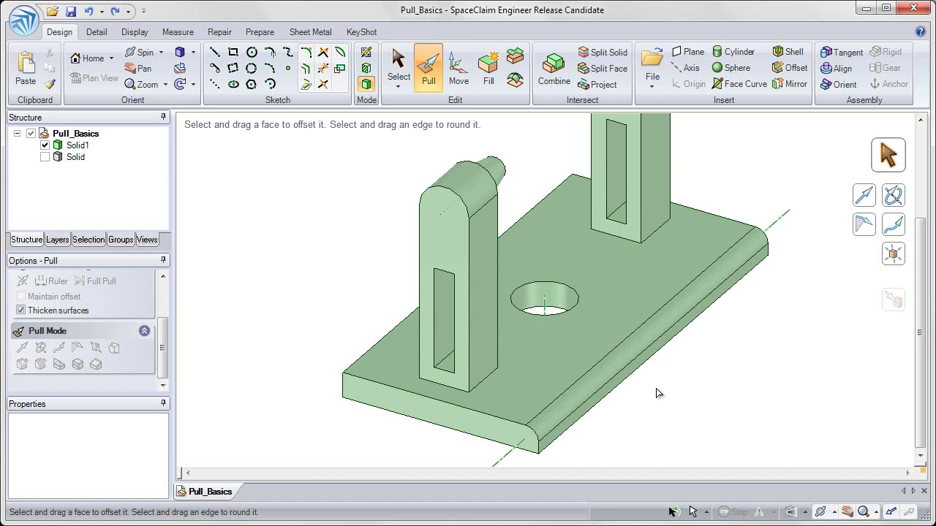
Select the base plate's four-edge loop and set the pull mode to Extrude Edge
{"action": "left_click", "coordinate": [661, 355]}
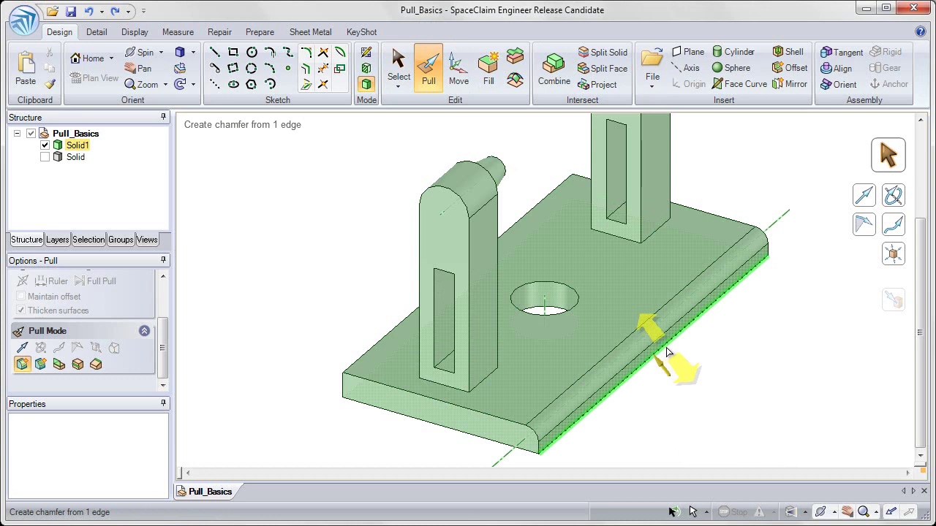
{"action": "key", "text": "Escape"}
{"action": "left_click", "coordinate": [665, 356]}
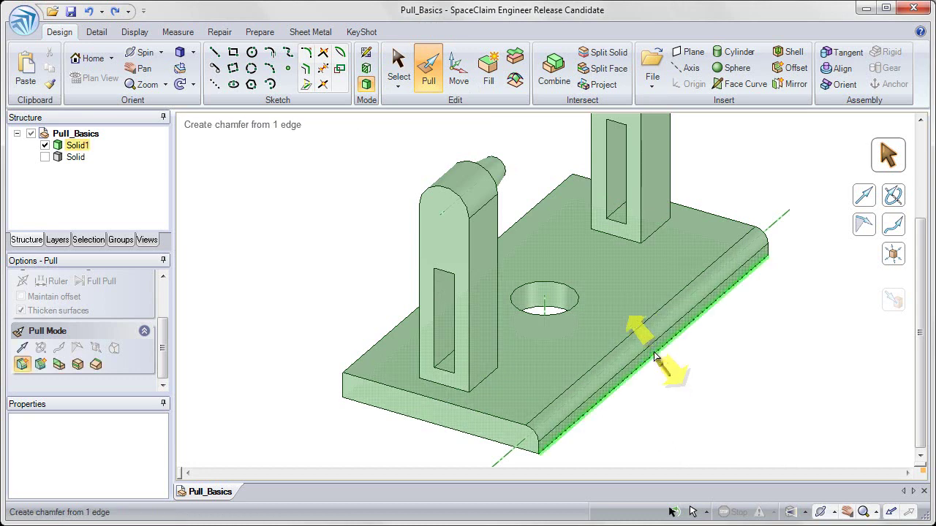
{"action": "left_click", "coordinate": [660, 357]}
{"action": "left_click", "coordinate": [660, 357]}
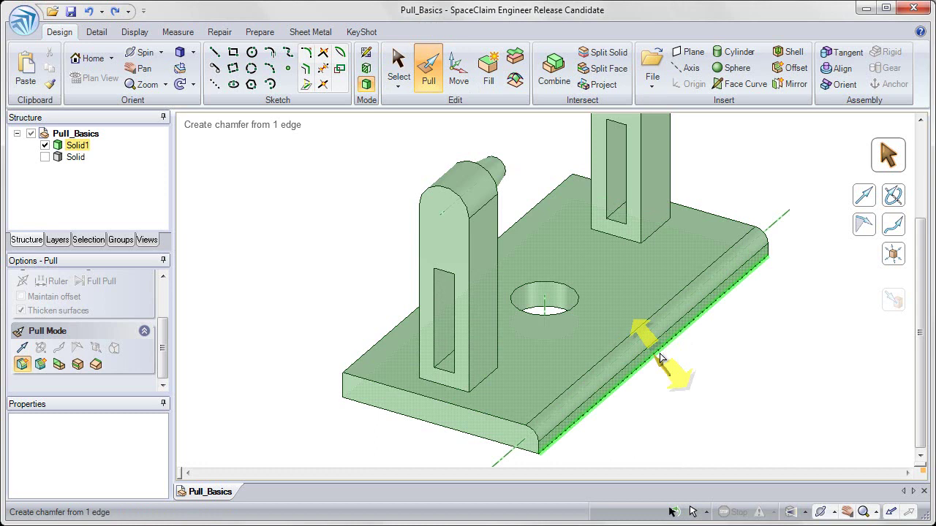
{"action": "left_click", "coordinate": [660, 353]}
{"action": "double_click", "coordinate": [663, 351]}
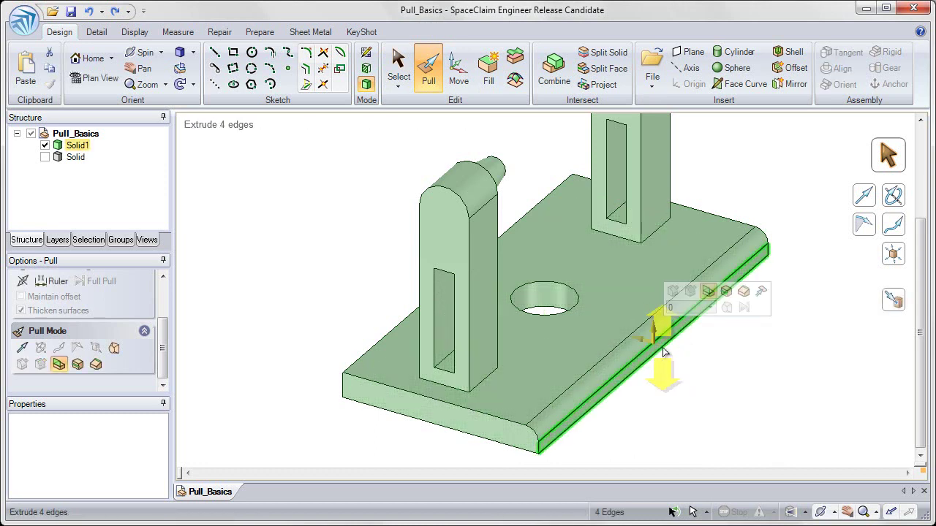
{"action": "key", "text": "Tab"}
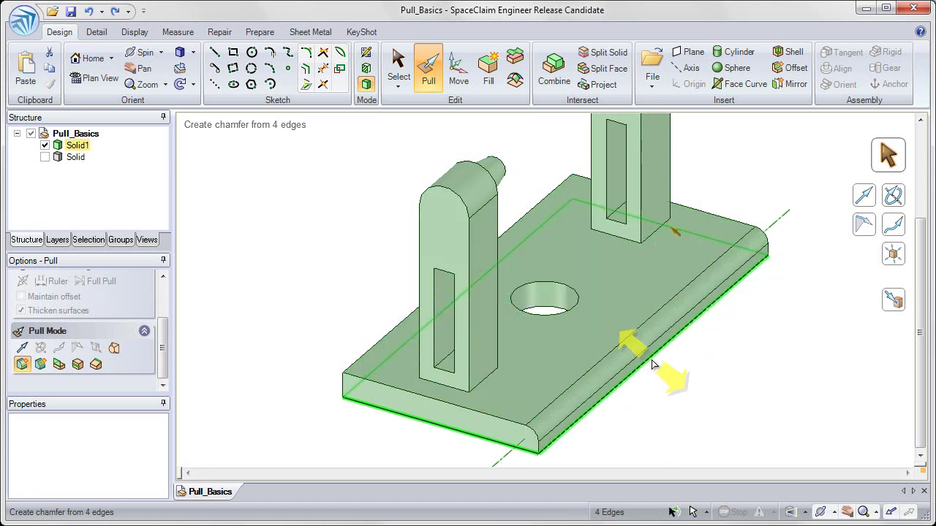
{"action": "left_click", "coordinate": [61, 366]}
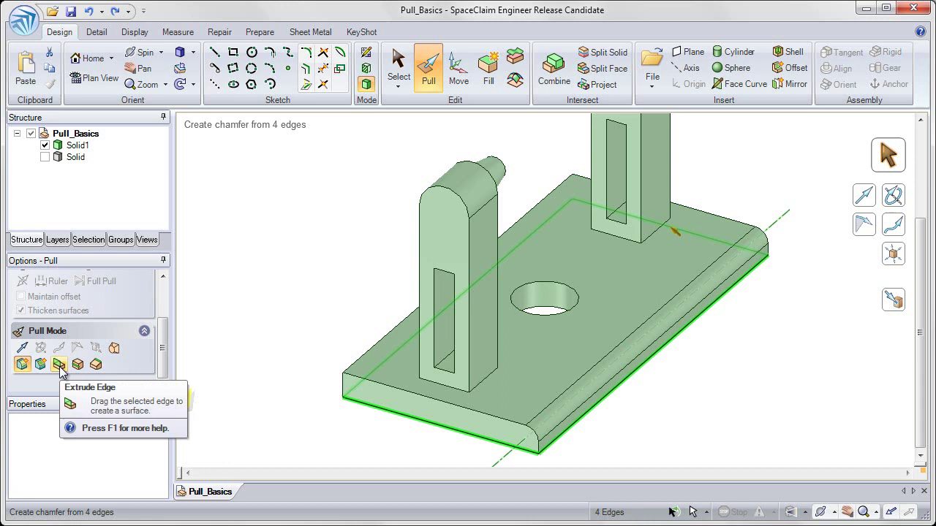
{"action": "left_click", "coordinate": [60, 370]}
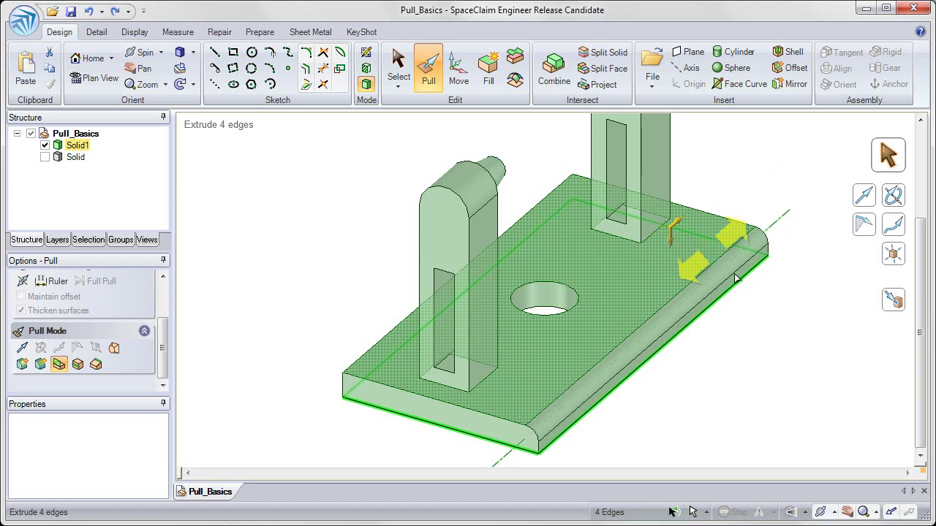
Extrude the plate edges into a surrounding surface, then thicken it downward about 4.86 mm
{"action": "left_click_drag", "start_coordinate": [768, 346], "coordinate": [793, 324]}
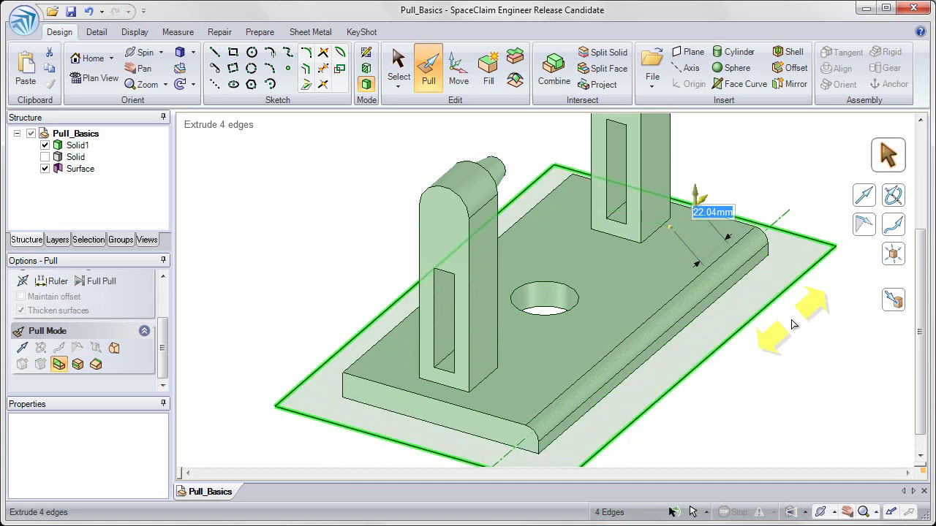
{"action": "left_click", "coordinate": [739, 310]}
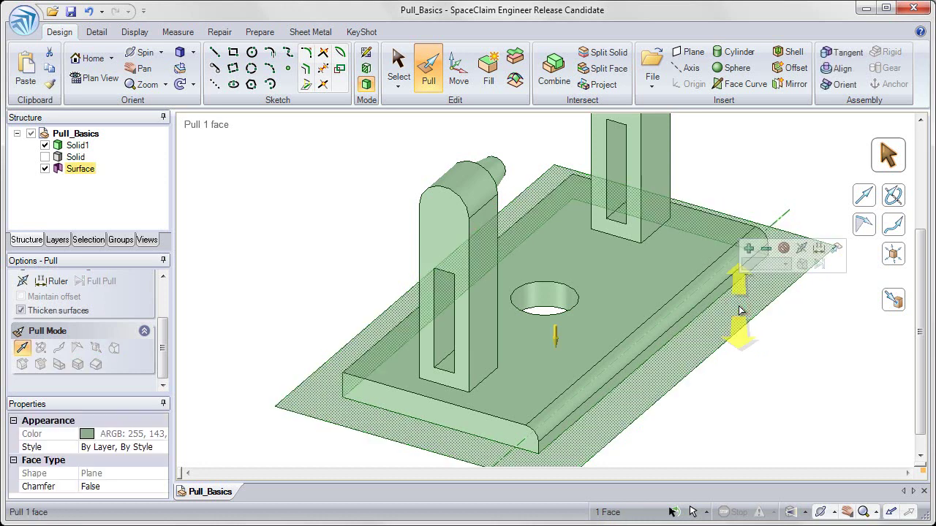
{"action": "left_click_drag", "start_coordinate": [802, 315], "coordinate": [805, 328]}
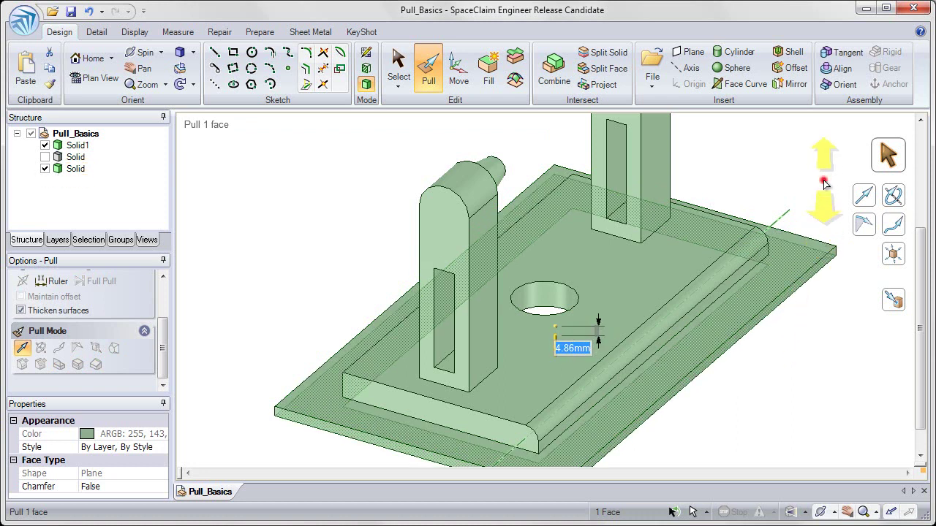
{"action": "left_click", "coordinate": [825, 184]}
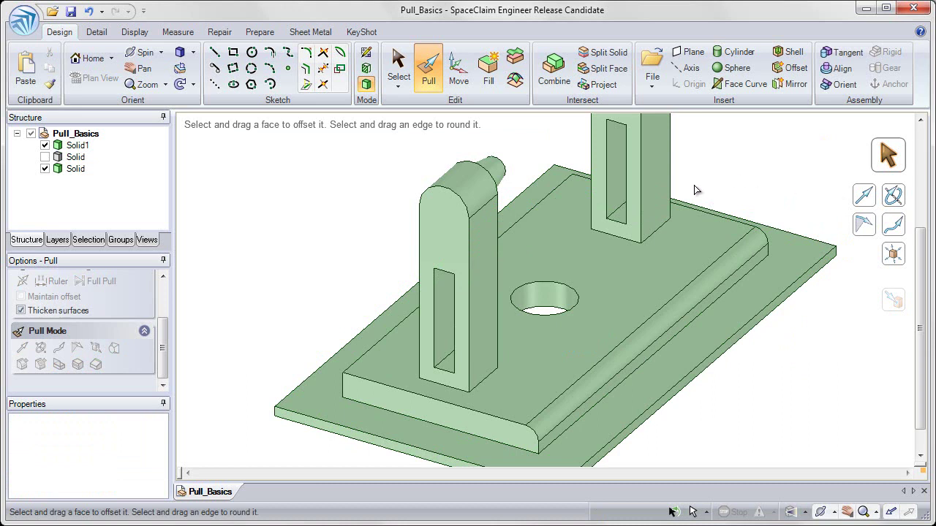
Select the four edges around the left post's base and switch the pull to Copy Edge
{"action": "left_click", "coordinate": [554, 358]}
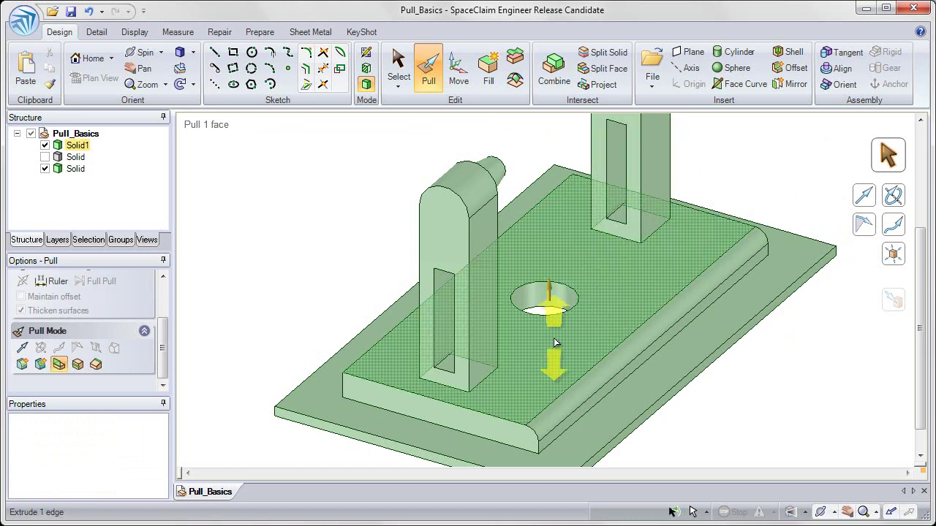
{"action": "left_click", "coordinate": [500, 377]}
{"action": "left_click", "coordinate": [487, 383]}
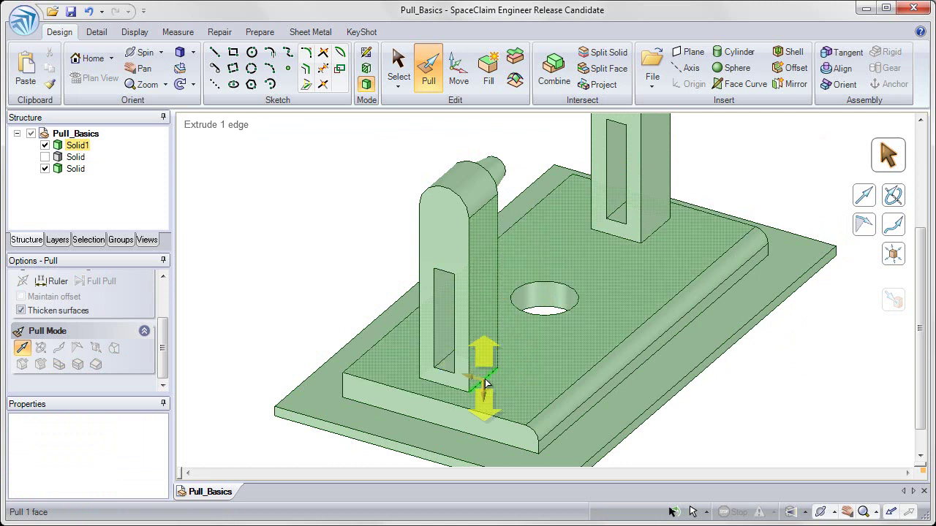
{"action": "left_click", "coordinate": [489, 377]}
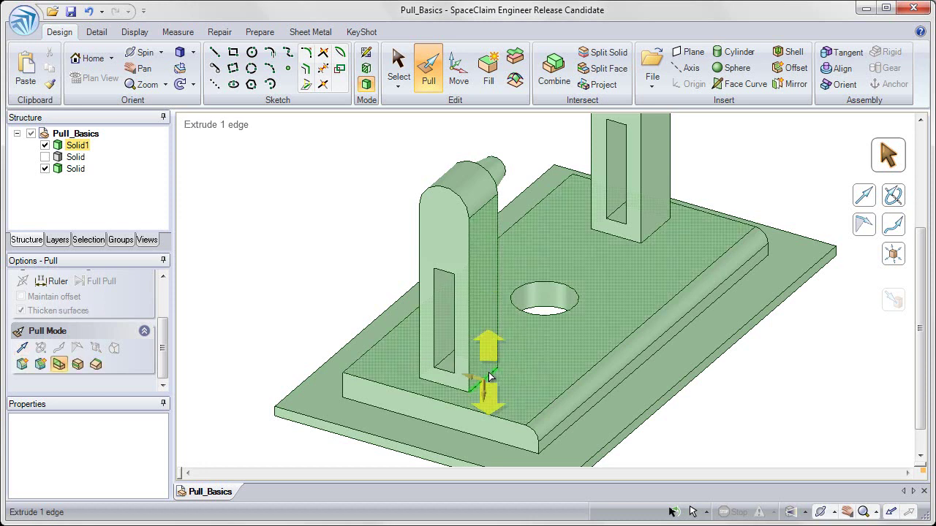
{"action": "double_click", "coordinate": [490, 377]}
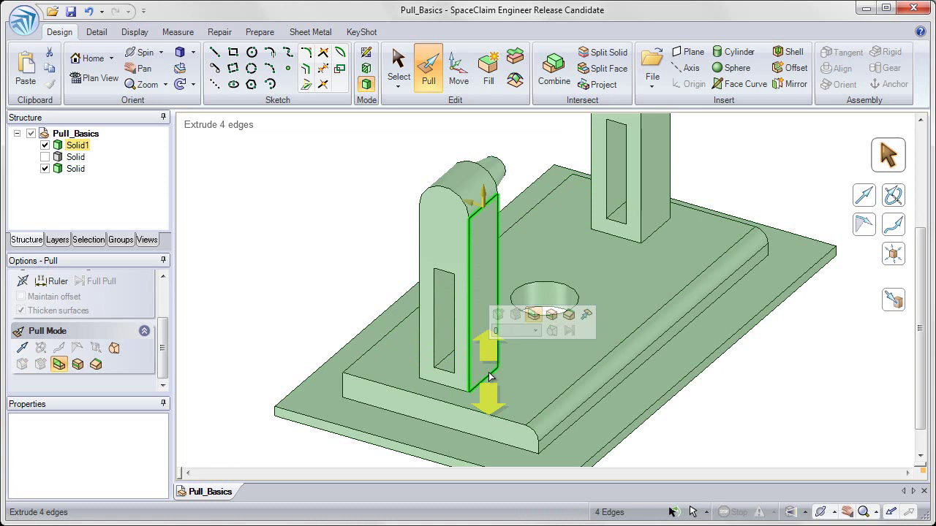
{"action": "left_click", "coordinate": [489, 375]}
{"action": "double_click", "coordinate": [490, 377]}
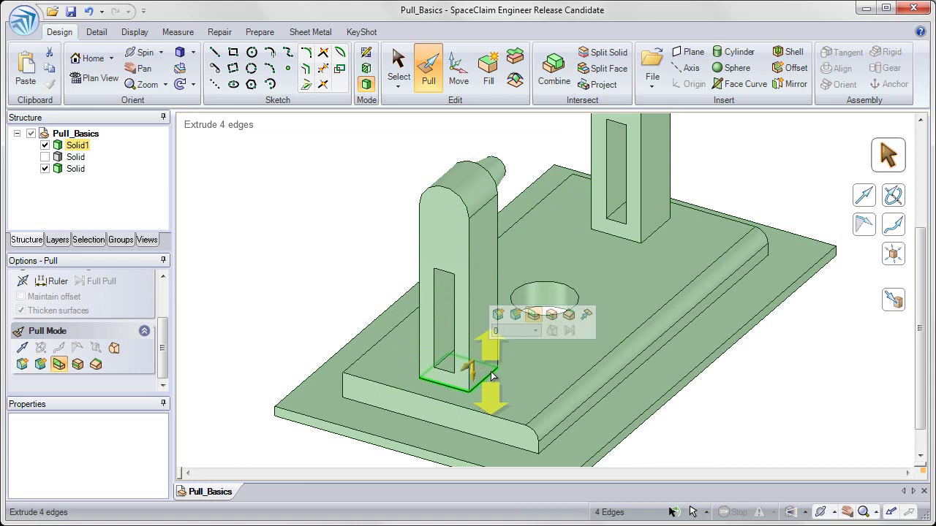
{"action": "left_click", "coordinate": [552, 315]}
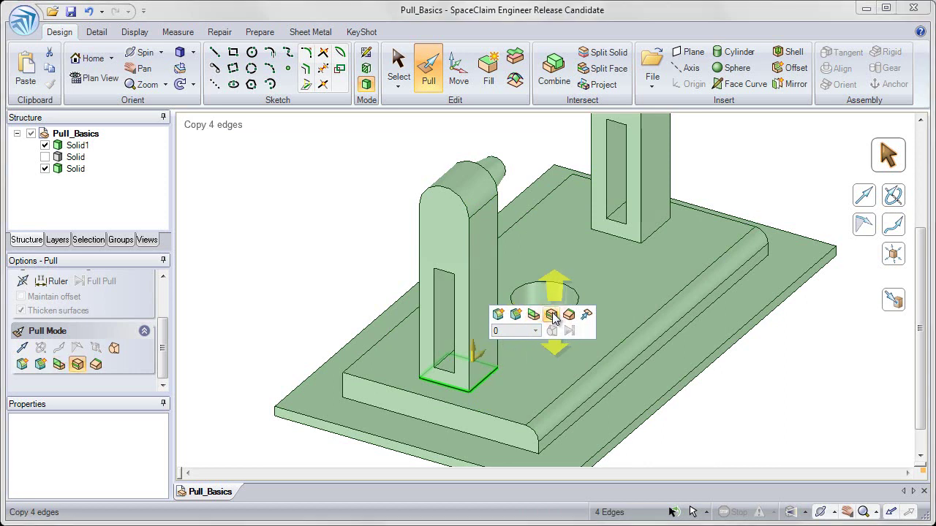
Copy the left post's base outline about 15.66 mm outward along the platform's top face
{"action": "left_click", "coordinate": [481, 359], "text": "alt"}
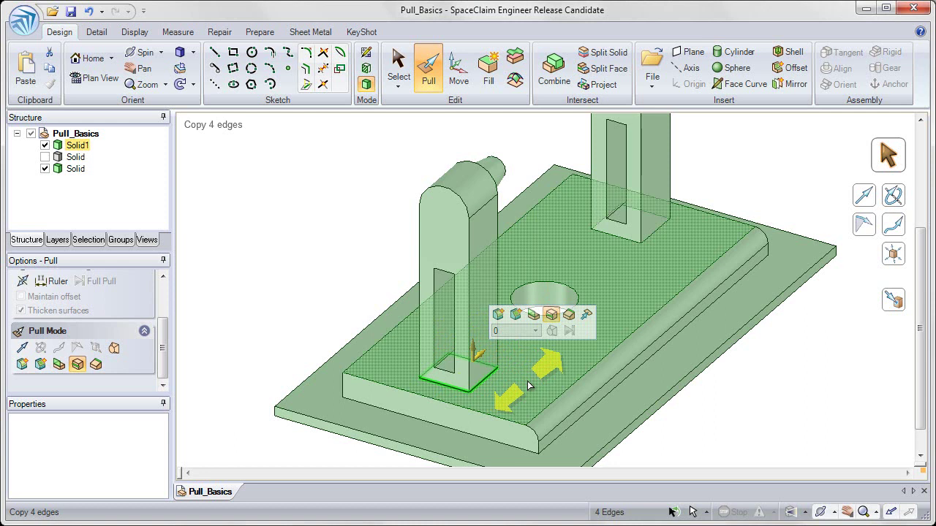
{"action": "left_click_drag", "start_coordinate": [529, 386], "coordinate": [545, 366]}
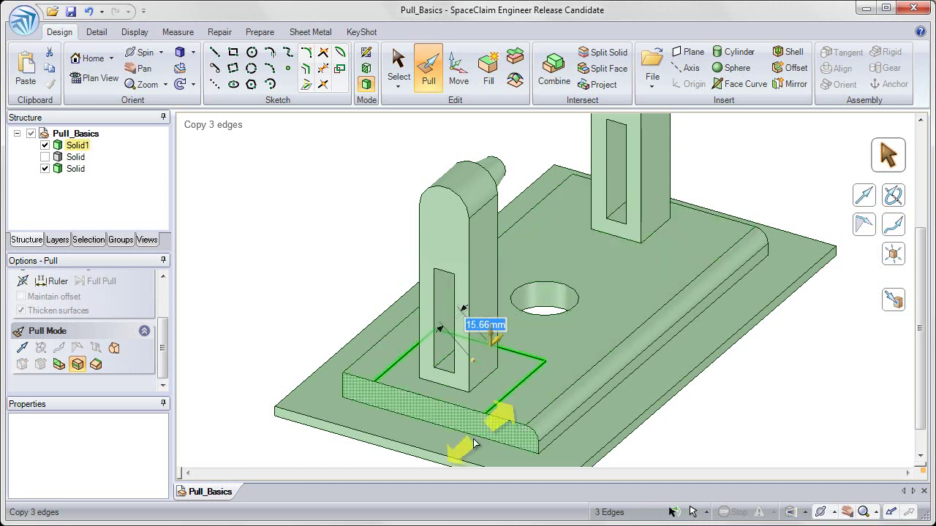
Pull the face inside the copied outline Up To a reference face, forming a 7.62 mm pad
{"action": "left_click", "coordinate": [490, 401]}
{"action": "mouse_move", "coordinate": [490, 401]}
{"action": "left_mouse_down"}
{"action": "mouse_move", "coordinate": [494, 359]}
{"action": "mouse_move", "coordinate": [485, 413]}
{"action": "mouse_move", "coordinate": [485, 396]}
{"action": "left_mouse_up"}
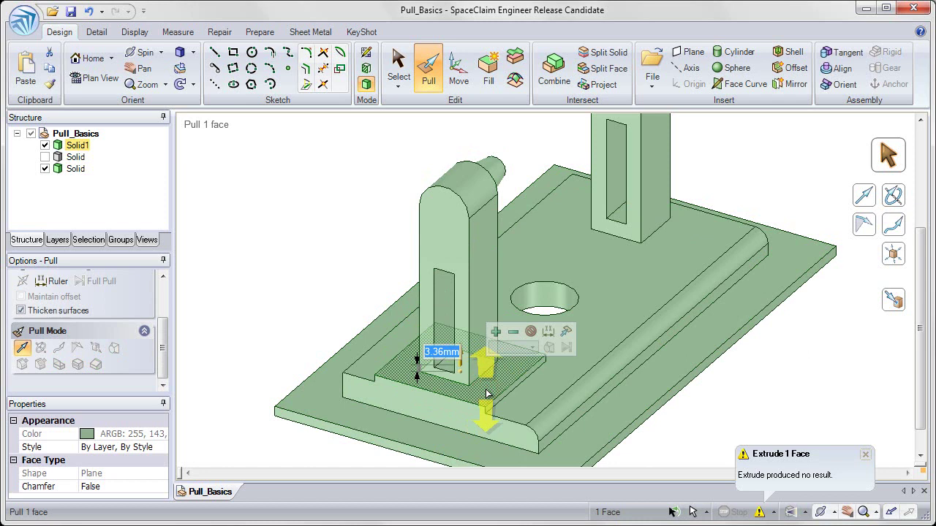
{"action": "left_click", "coordinate": [565, 333]}
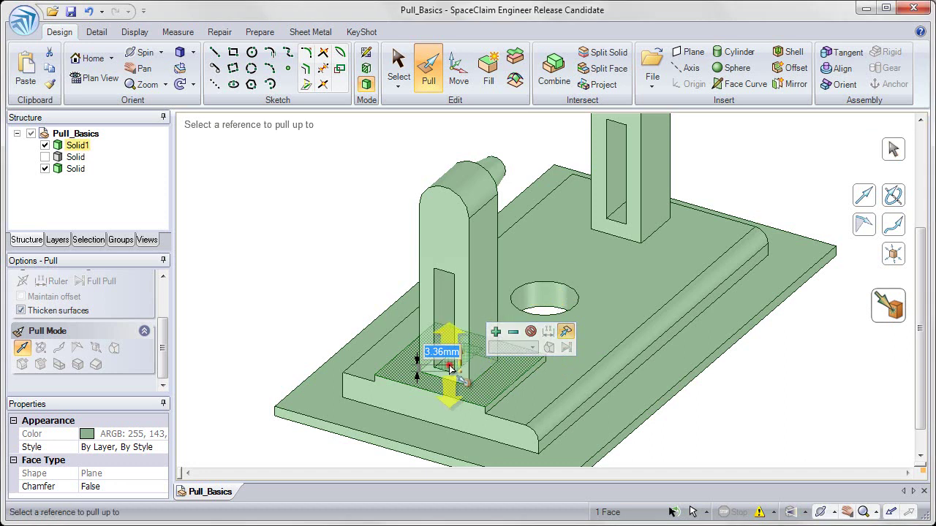
{"action": "left_click", "coordinate": [380, 349]}
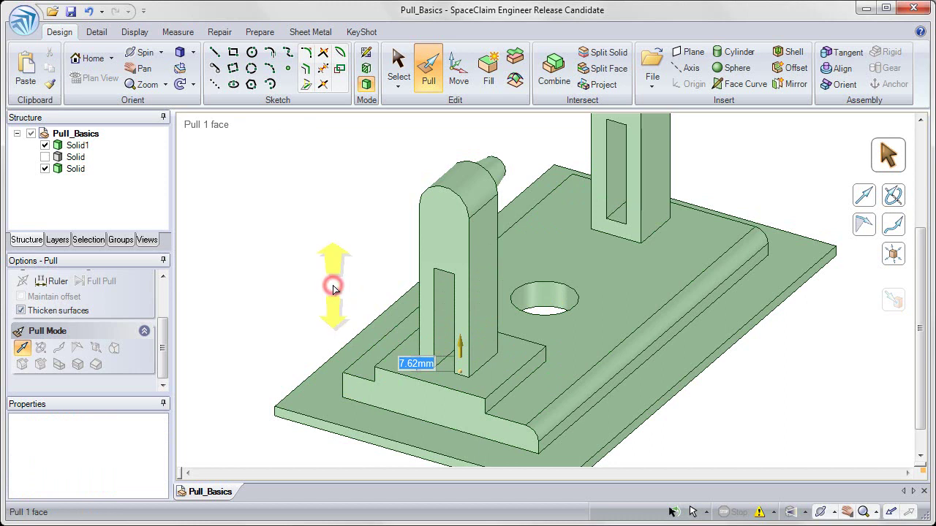
{"action": "key", "text": "Escape"}
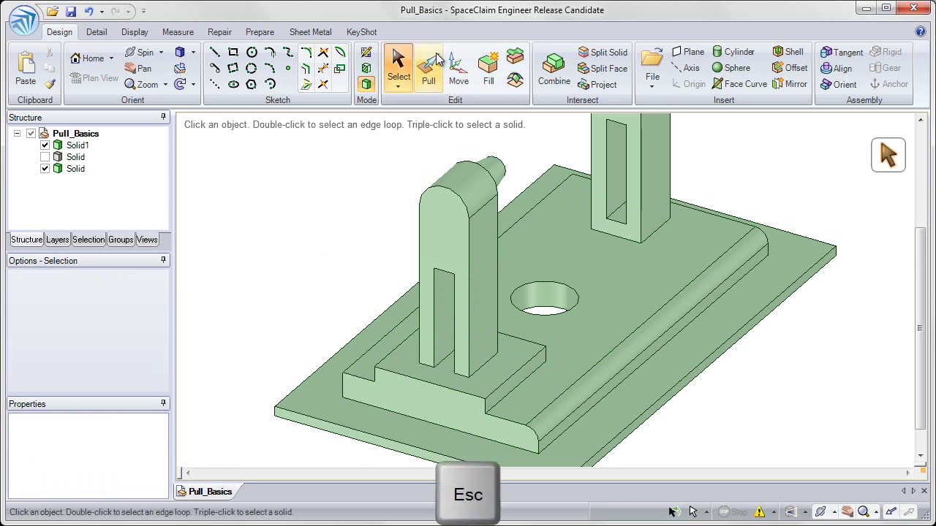
{"action": "left_click", "coordinate": [430, 64]}
{"action": "left_click", "coordinate": [442, 387]}
Orbit below the back tower and pick both bottom edges where it meets the pad
{"action": "scroll", "coordinate": [448, 422], "scroll_direction": "up", "scroll_amount": 3}
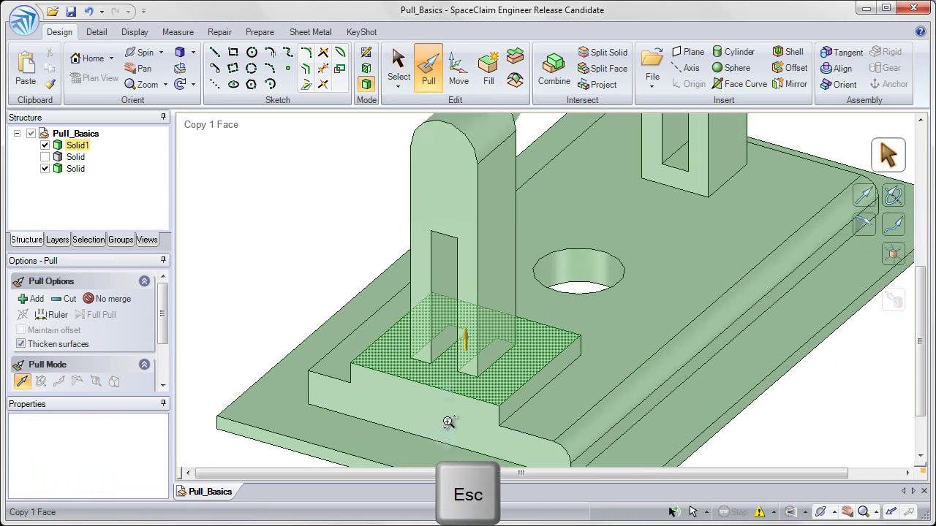
{"action": "scroll", "coordinate": [449, 422], "scroll_direction": "up", "scroll_amount": 2}
{"action": "left_click", "coordinate": [443, 366]}
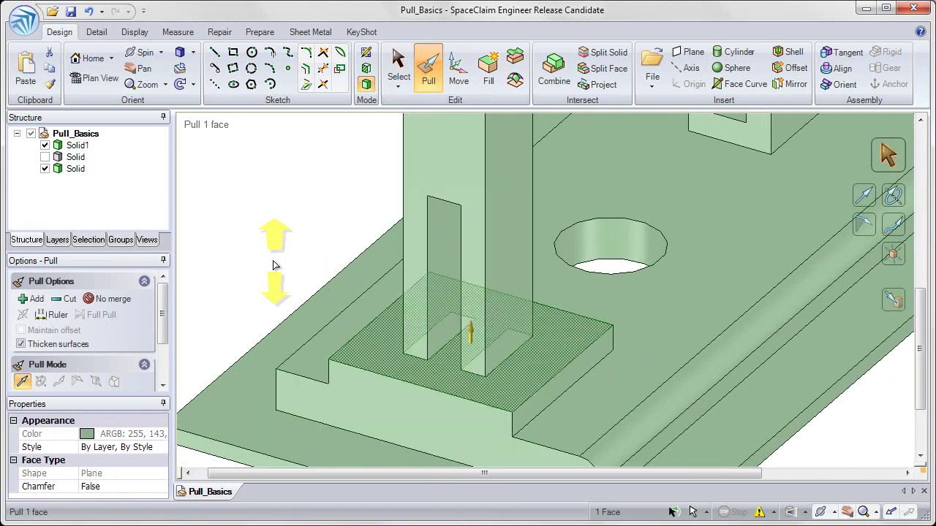
{"action": "left_click", "coordinate": [268, 259]}
{"action": "left_click", "coordinate": [420, 392]}
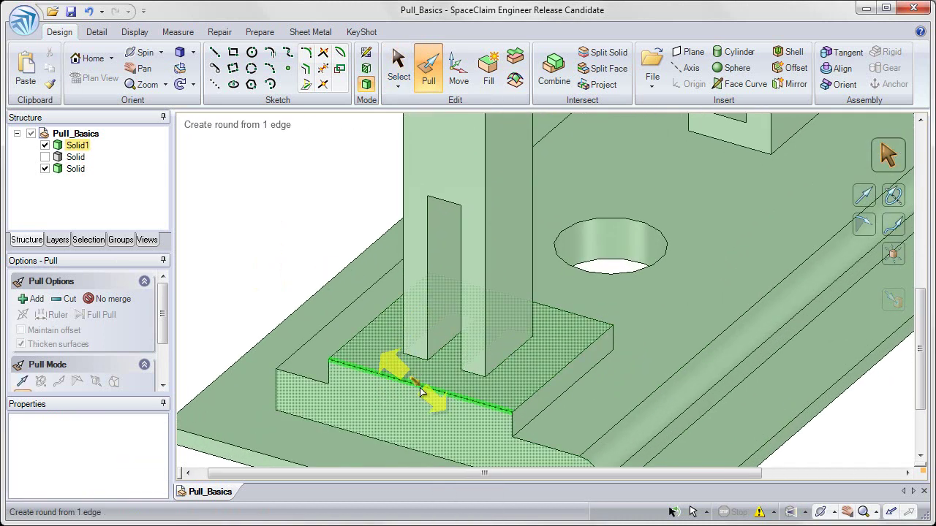
{"action": "middle_click_drag", "start_coordinate": [418, 383], "coordinate": [627, 268]}
{"action": "left_click", "coordinate": [770, 217]}
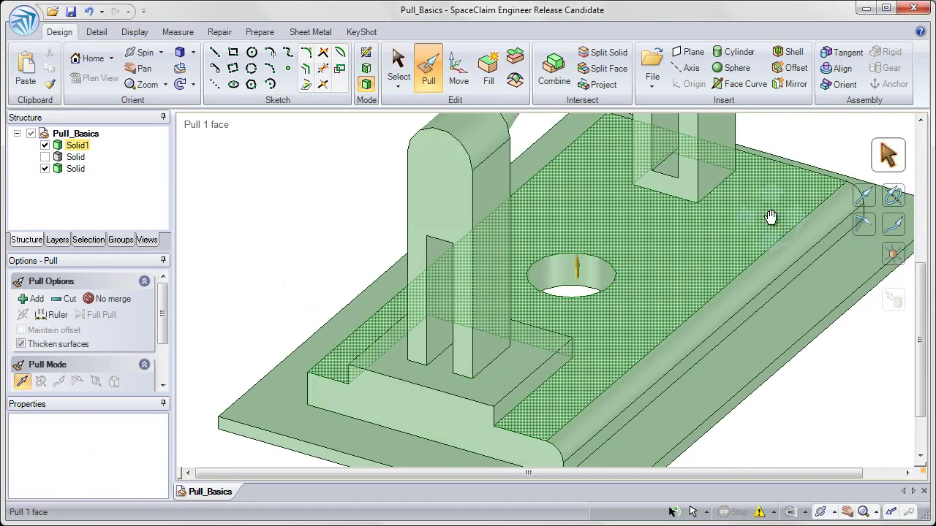
{"action": "middle_click_drag", "start_coordinate": [770, 217], "coordinate": [679, 378]}
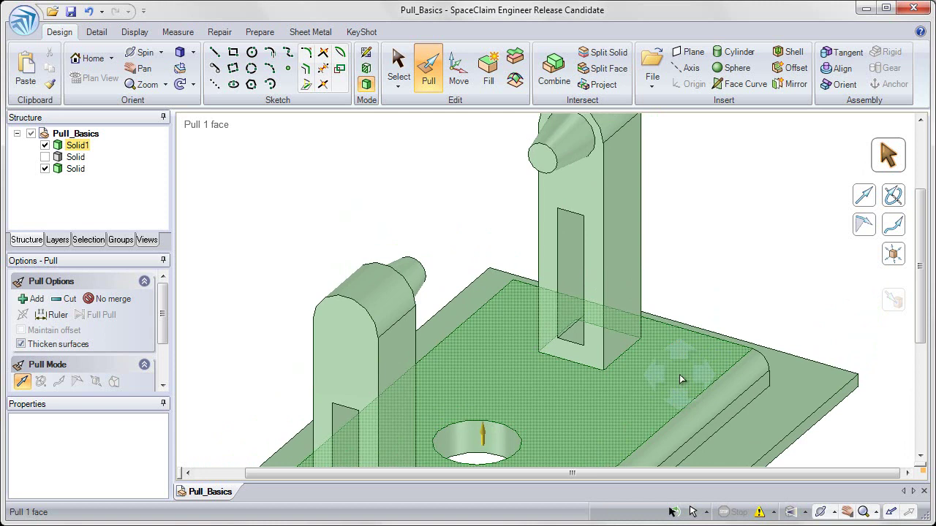
{"action": "left_click", "coordinate": [685, 236]}
{"action": "left_click", "coordinate": [592, 354]}
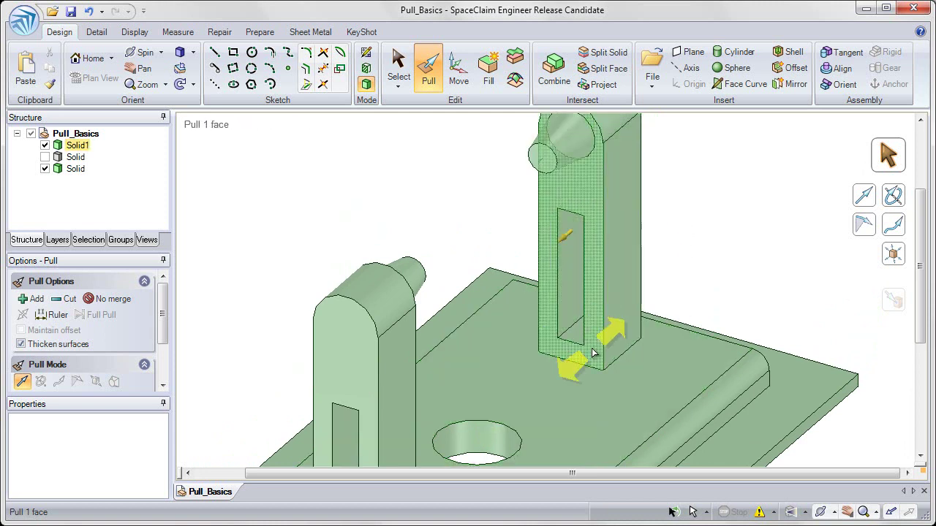
{"action": "left_click", "coordinate": [603, 353]}
{"action": "left_click", "coordinate": [627, 356]}
{"action": "left_click", "coordinate": [626, 357]}
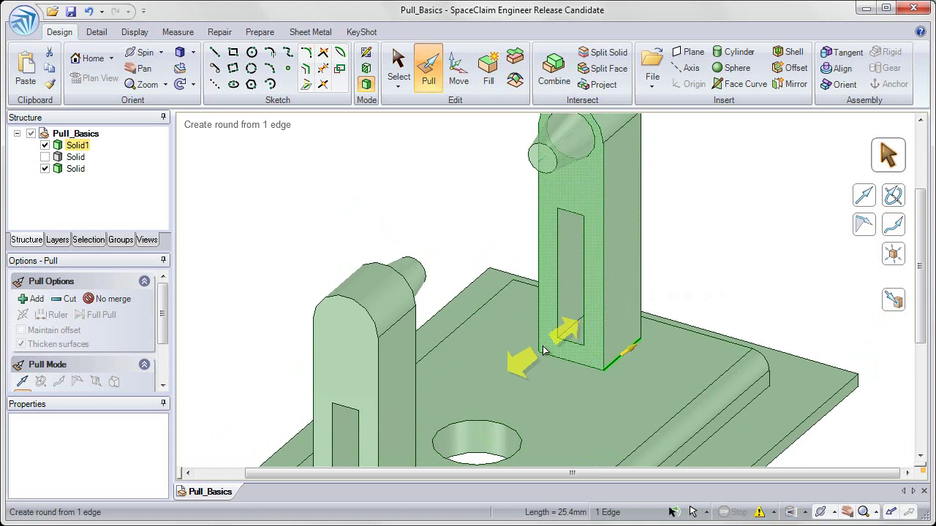
{"action": "mouse_move", "coordinate": [543, 351]}
{"action": "middle_mouse_down"}
{"action": "mouse_move", "coordinate": [560, 336]}
{"action": "mouse_move", "coordinate": [589, 355]}
{"action": "mouse_move", "coordinate": [581, 343]}
{"action": "middle_mouse_up"}
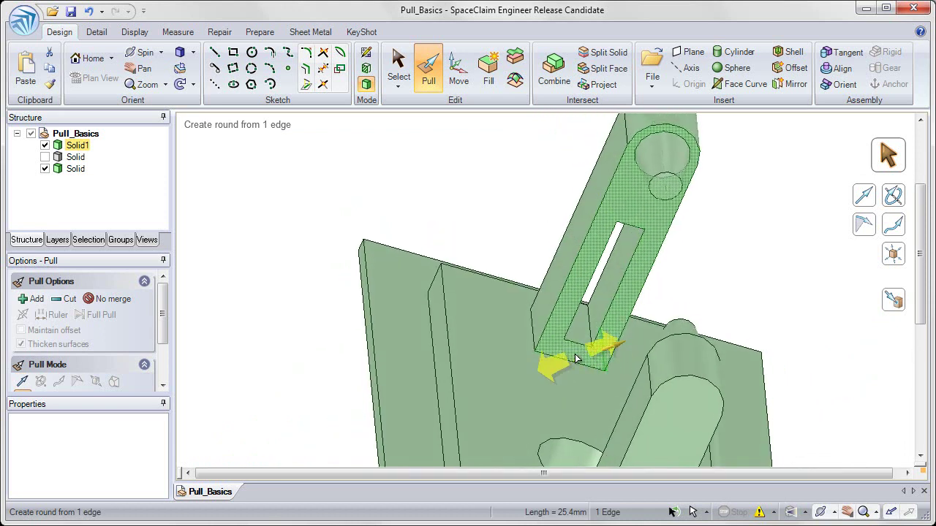
{"action": "left_click", "coordinate": [532, 331], "text": "ctrl"}
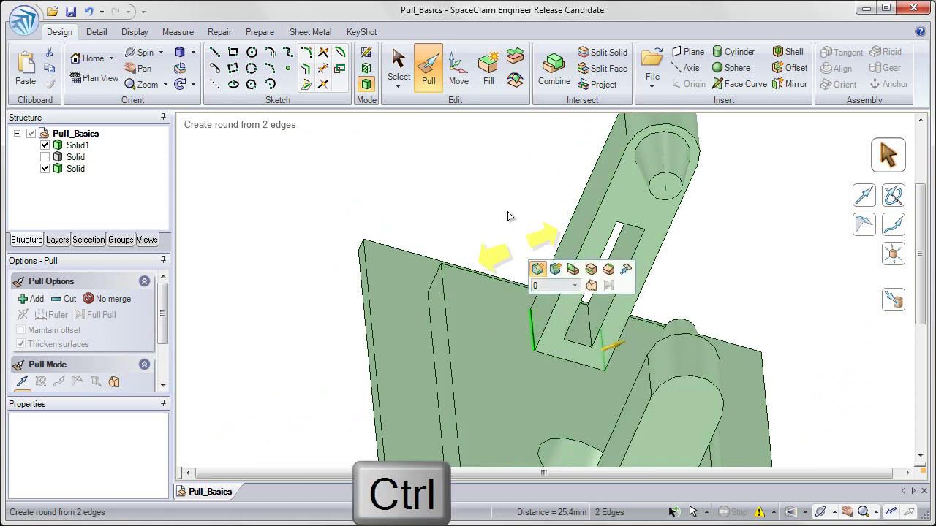
Pivot the back tower's side 15 mm about its bottom edges into a tapered wedge
{"action": "left_click", "coordinate": [607, 272]}
{"action": "left_click_drag", "start_coordinate": [698, 287], "coordinate": [681, 285]}
{"action": "key", "text": "ctrl+z"}
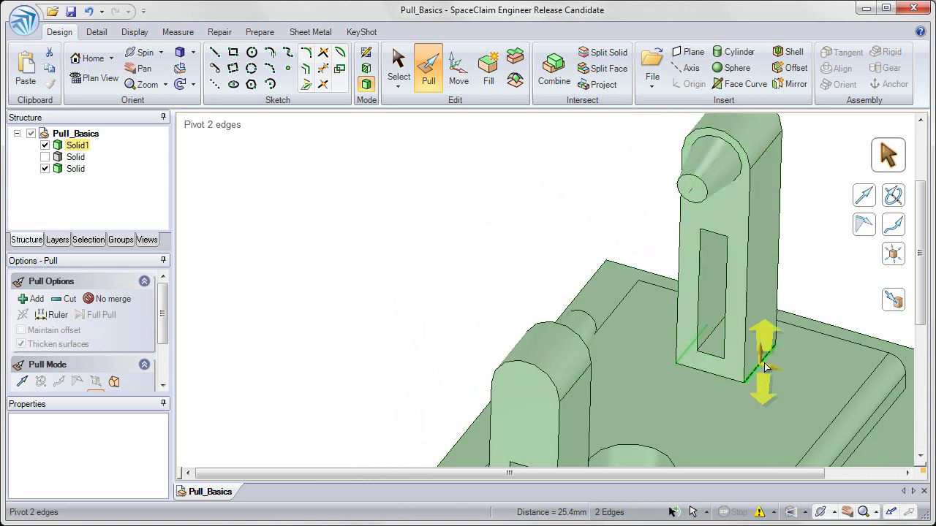
{"action": "left_click", "coordinate": [774, 375]}
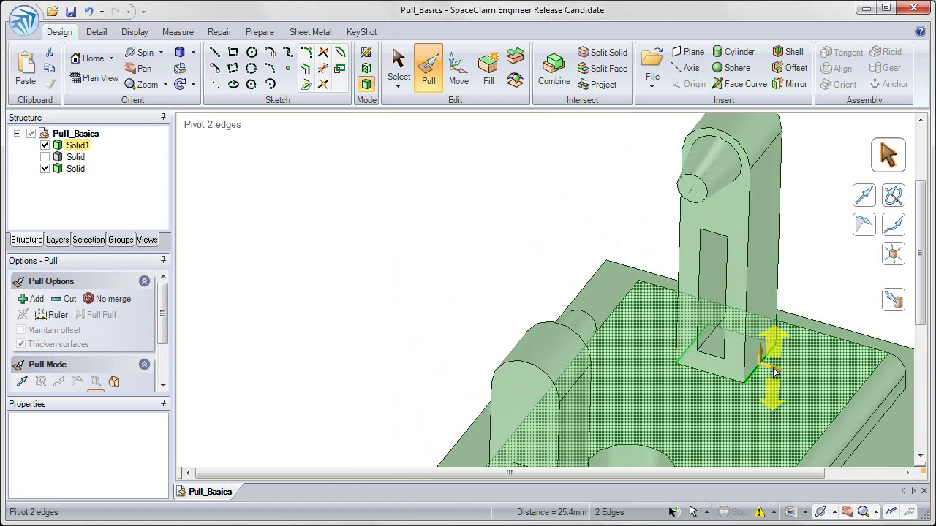
{"action": "left_click", "coordinate": [773, 370]}
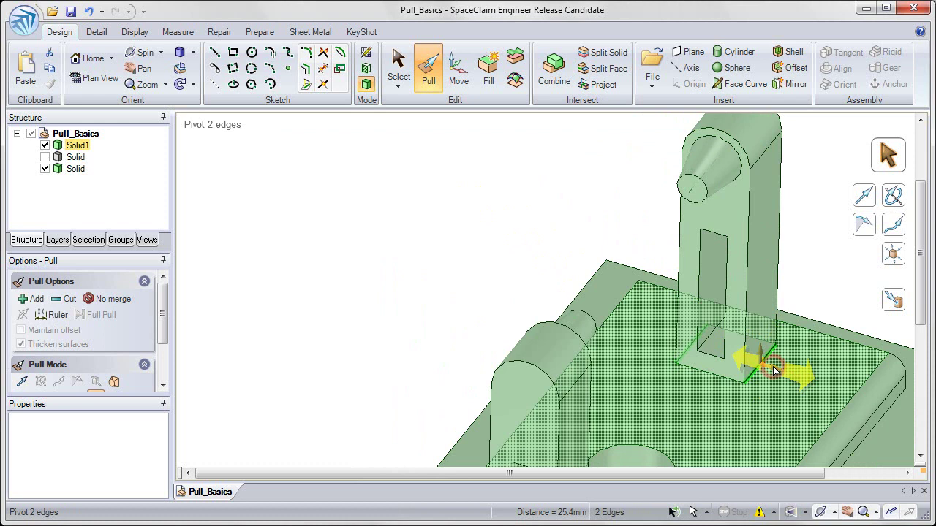
{"action": "left_click", "coordinate": [812, 287]}
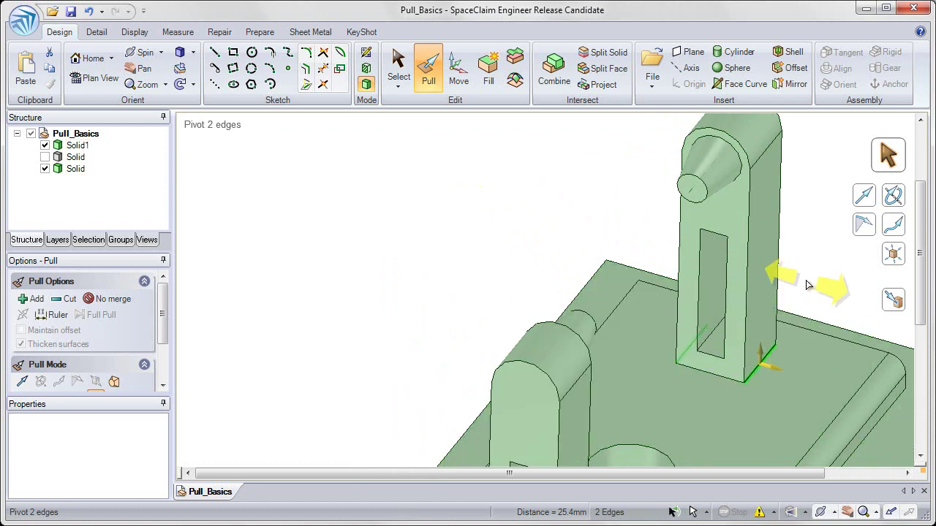
{"action": "mouse_move", "coordinate": [808, 285]}
{"action": "left_mouse_down"}
{"action": "mouse_move", "coordinate": [851, 294]}
{"action": "mouse_move", "coordinate": [791, 288]}
{"action": "mouse_move", "coordinate": [857, 296]}
{"action": "mouse_move", "coordinate": [848, 295]}
{"action": "left_mouse_up"}
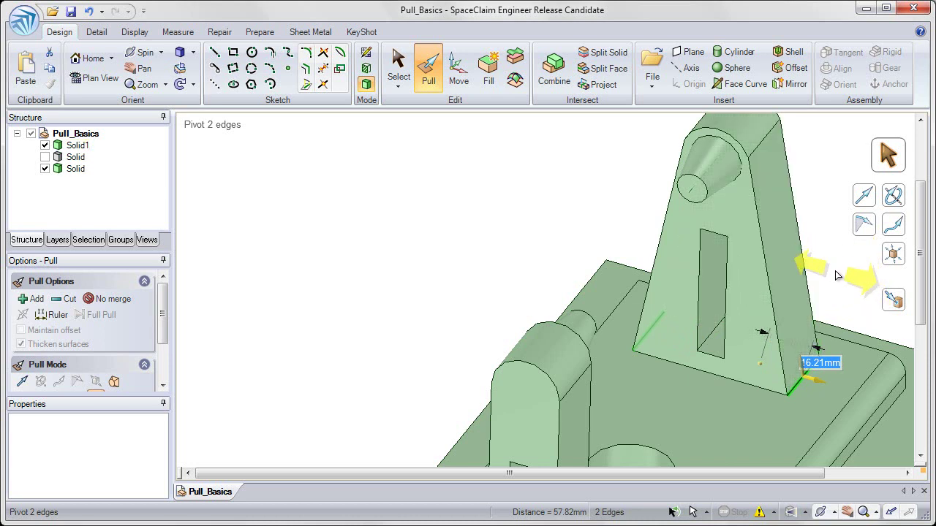
{"action": "type", "text": "15"}
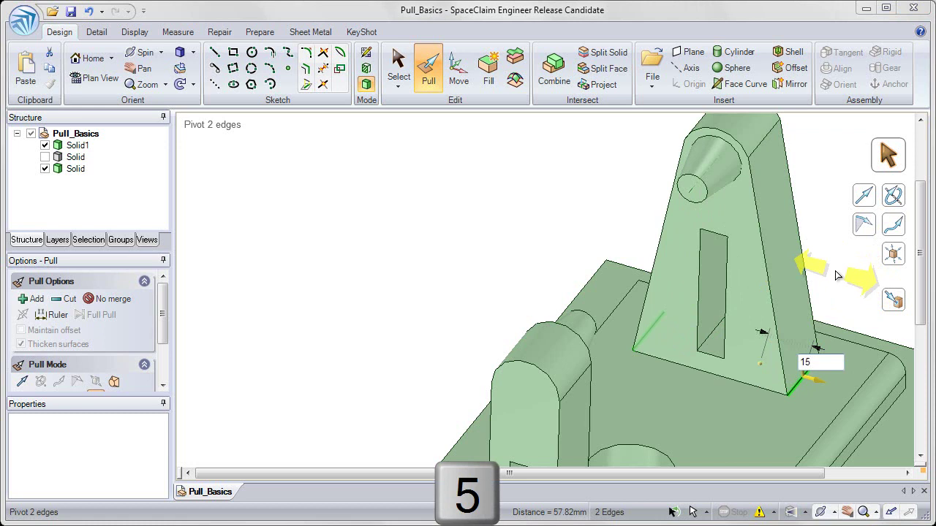
{"action": "key", "text": "Return"}
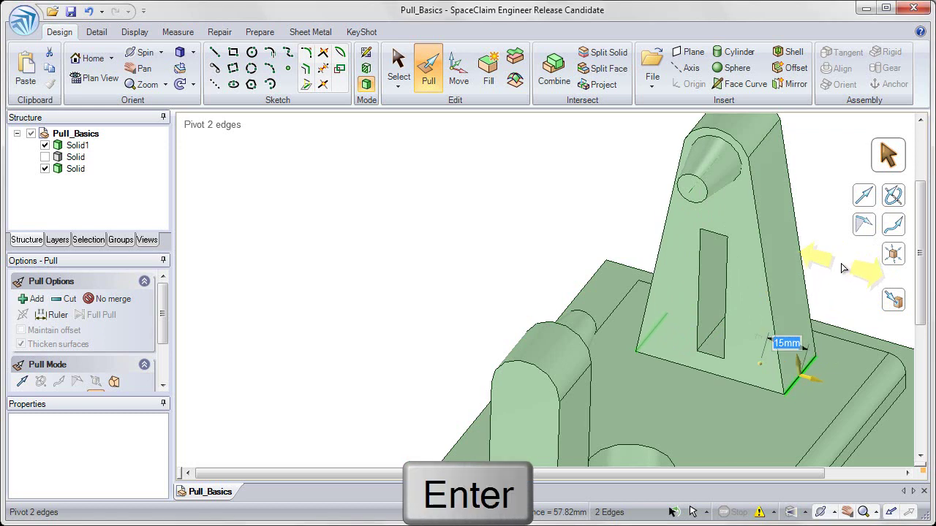
{"action": "left_click", "coordinate": [840, 263]}
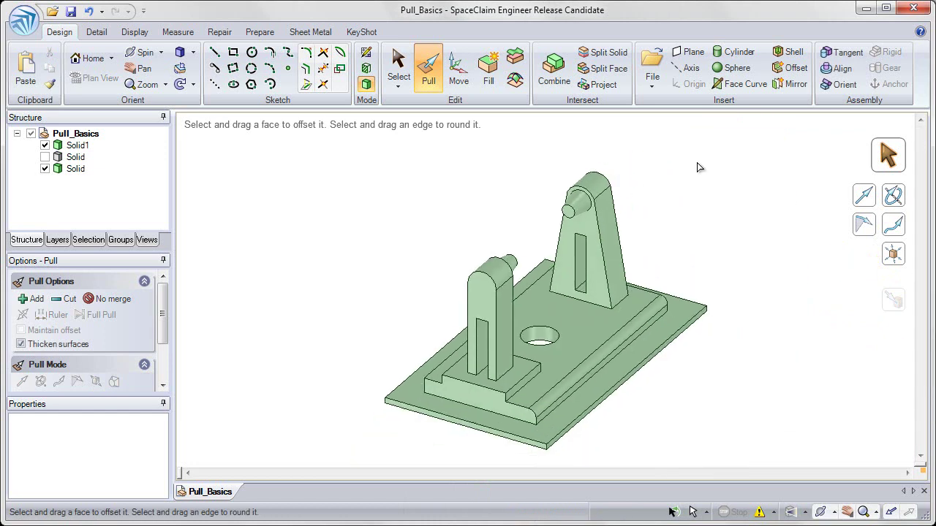